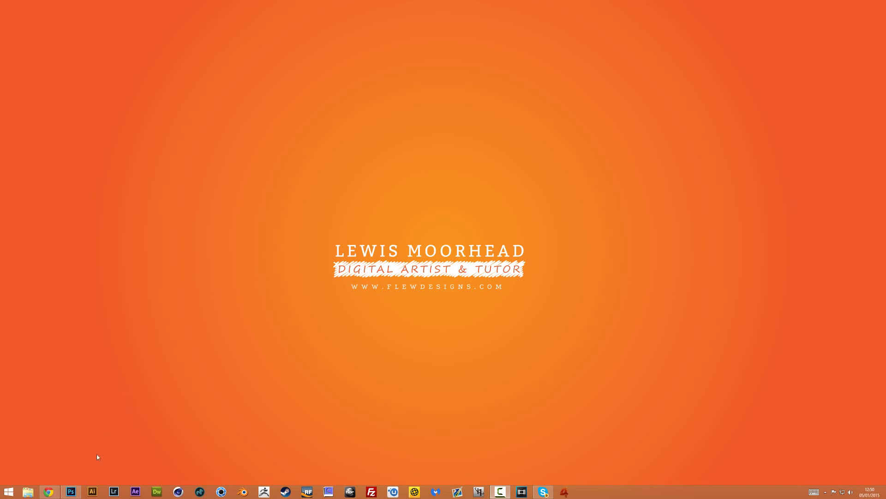
Switch to Photoshop, select Layer 0's mask and set the Brush size to 35 px
click(71, 491)
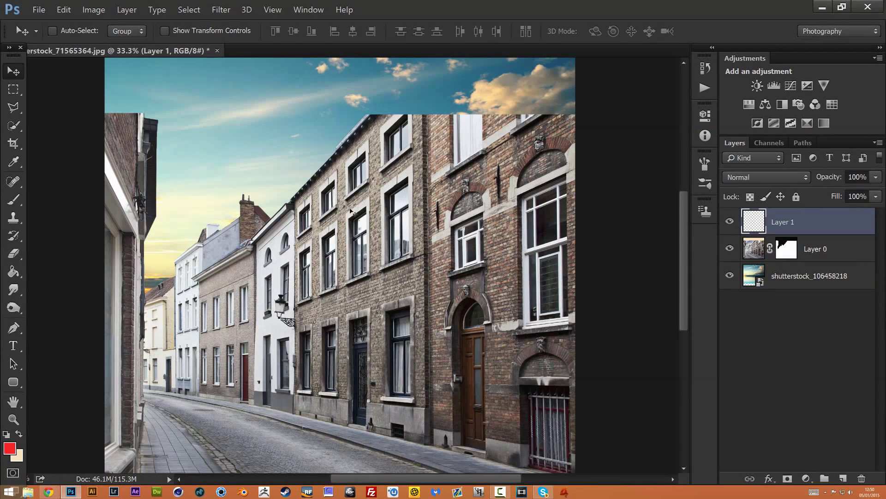
click(781, 249)
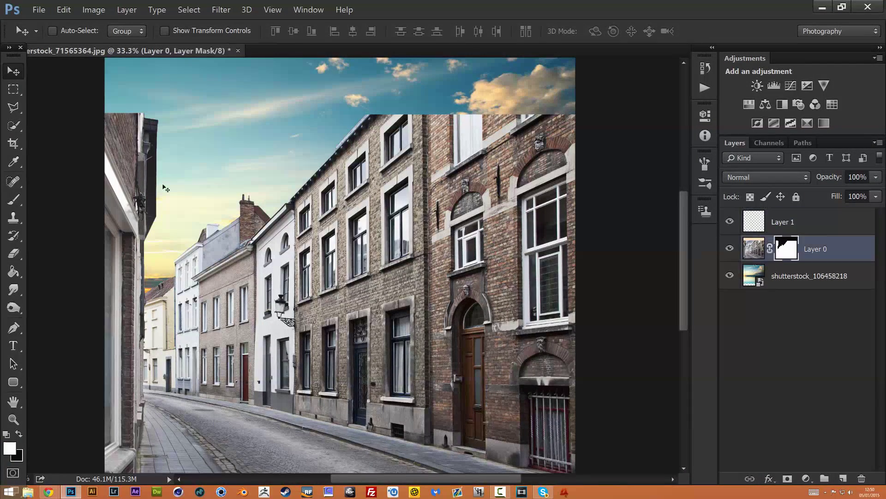
click(14, 199)
right_click(406, 143)
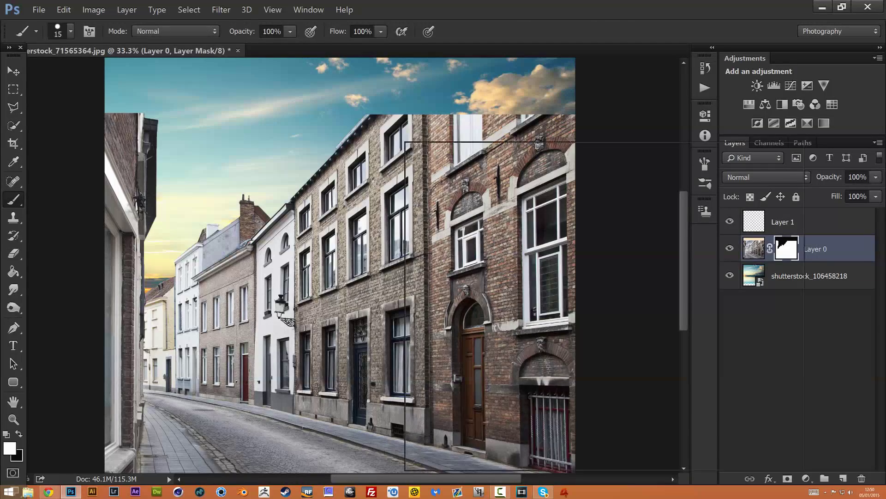
drag(481, 177, 487, 177)
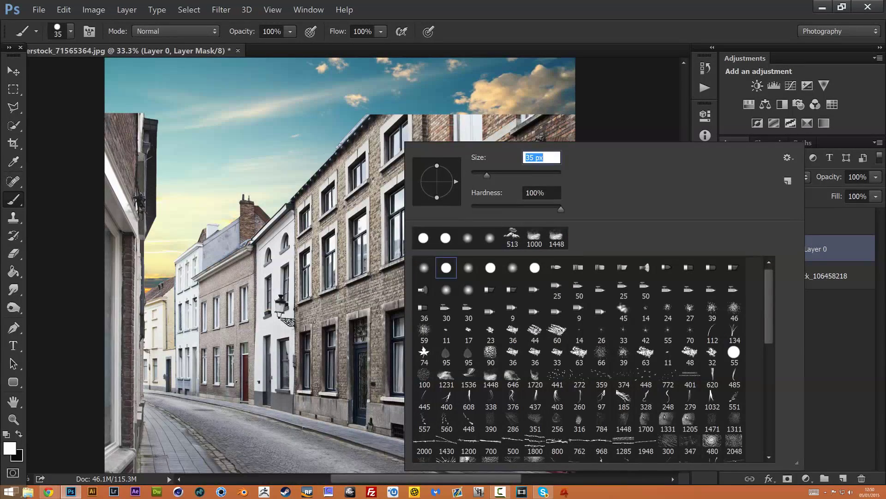
key(Return)
shift+click(290, 199)
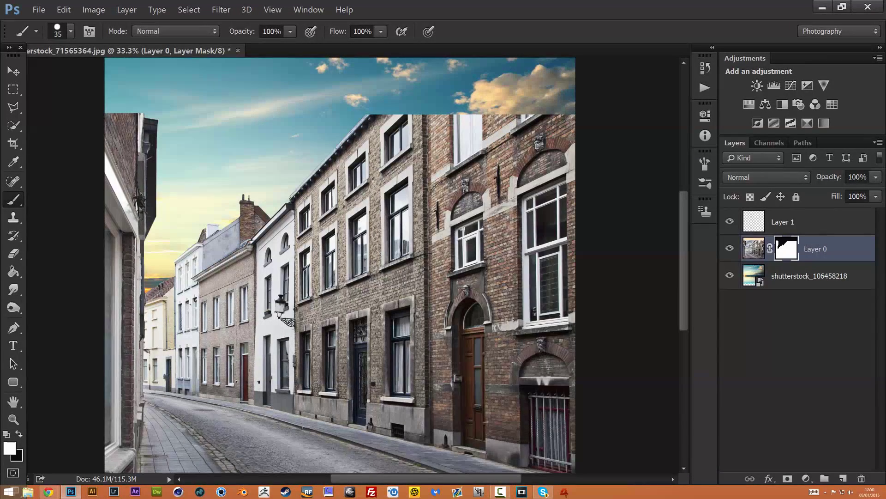
key(x)
key(x)
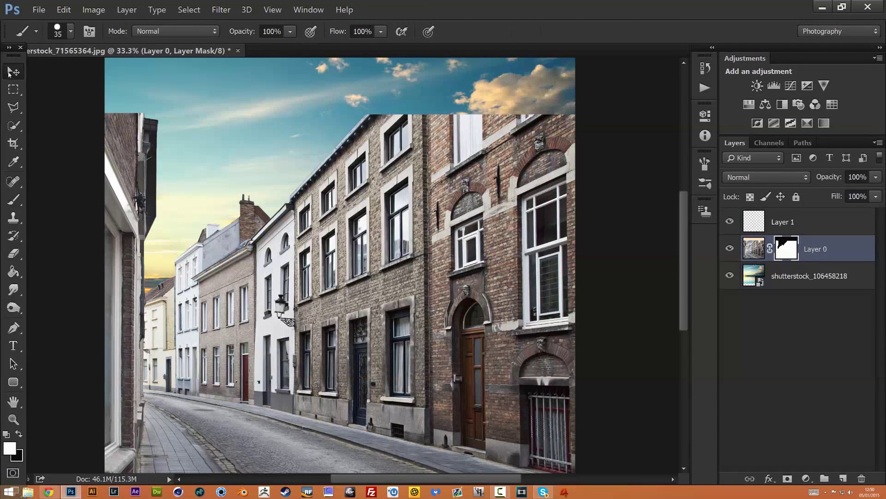
key(v)
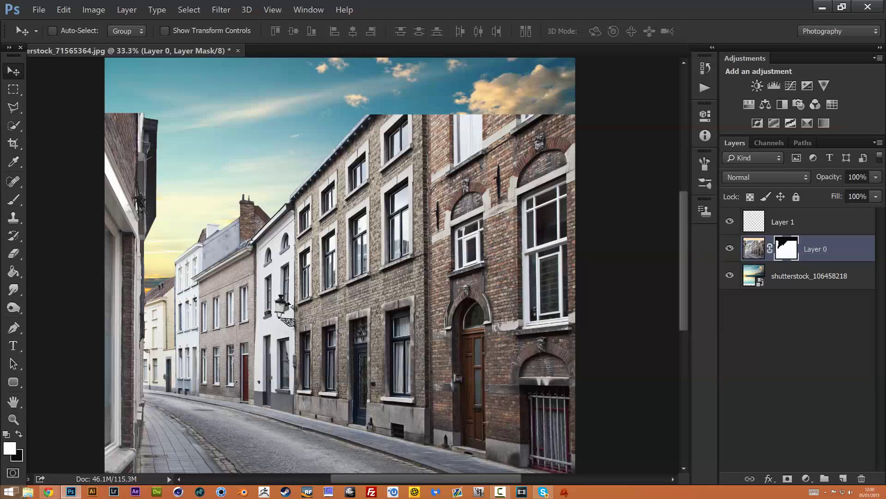
key(c)
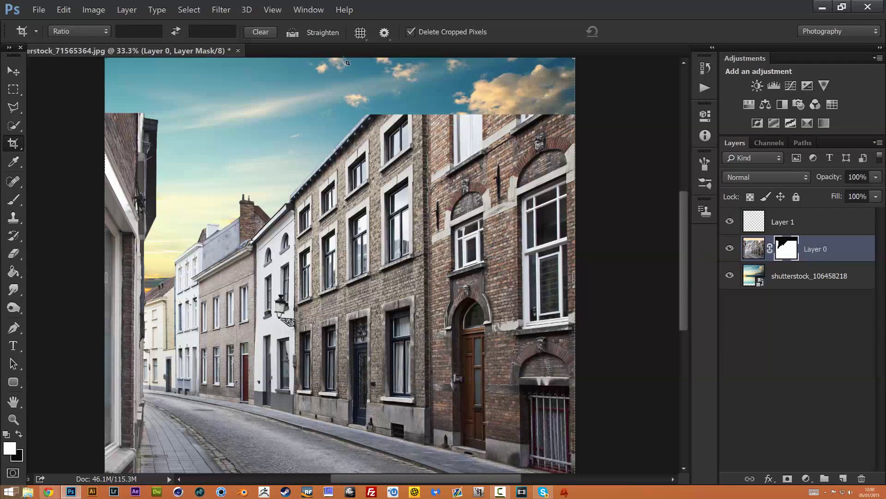
scroll(321, 73, down, 2)
scroll(329, 105, up, 5)
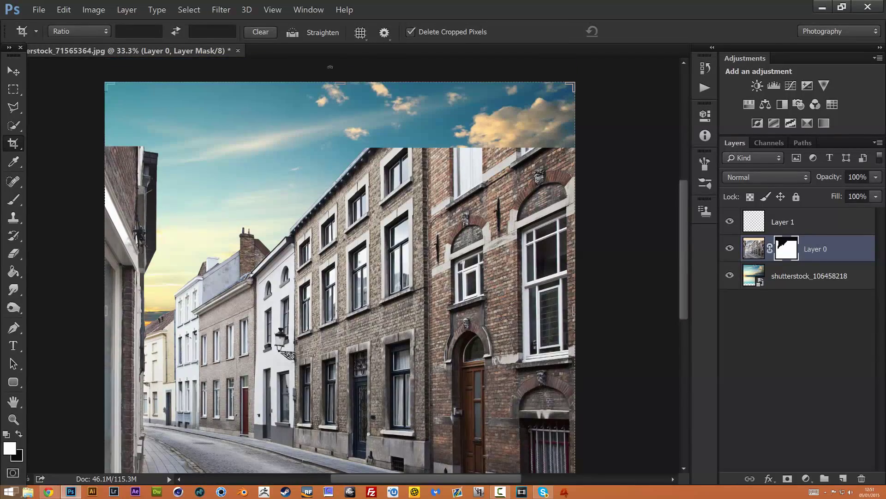
drag(340, 88, 355, 115)
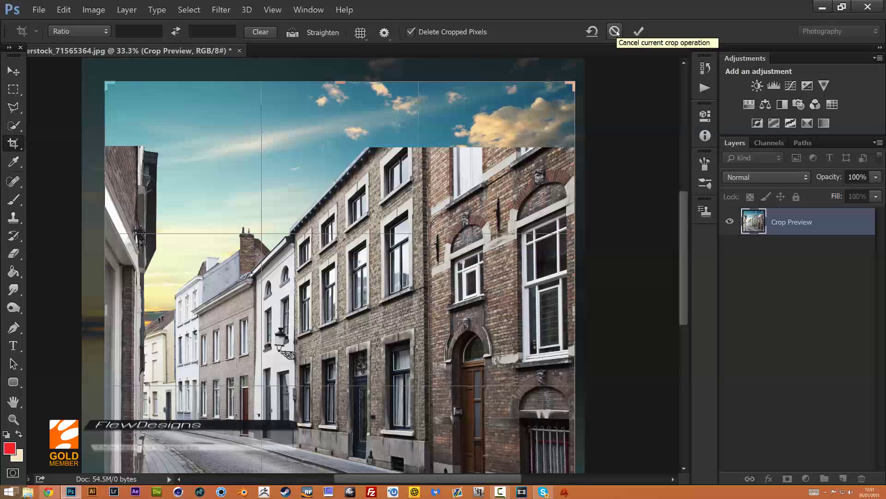
click(615, 31)
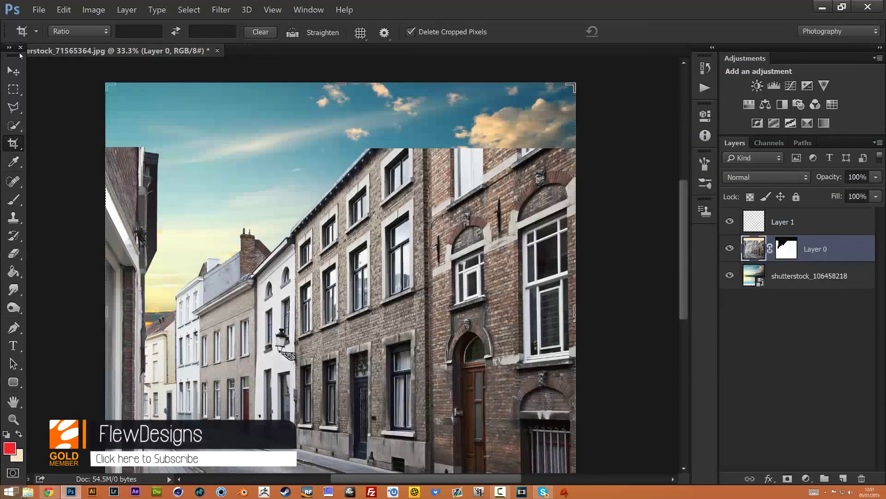
key(v)
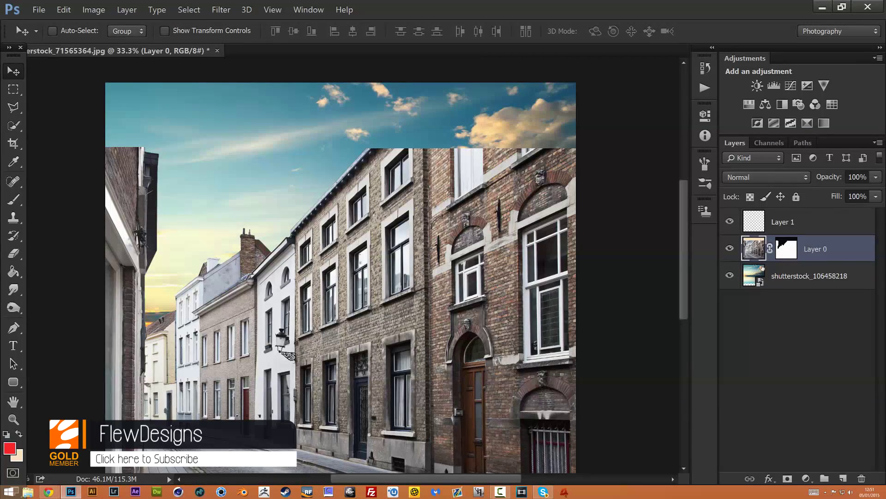
Copy a rectangular piece of the upper brick buildings to a new layer and move it up over the sky
click(12, 89)
drag(341, 122, 593, 295)
key(ctrl+j)
key(v)
drag(473, 251, 509, 196)
Try repositioning the copied building piece against the original facade, and delete its layer
key(ctrl+t)
drag(303, 191, 302, 205)
key(Escape)
key(Return)
drag(473, 206, 463, 238)
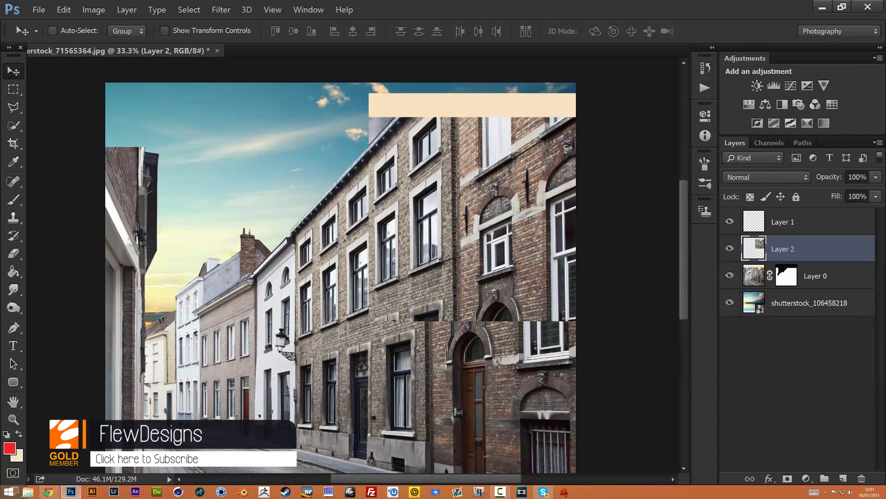
drag(482, 186, 423, 219)
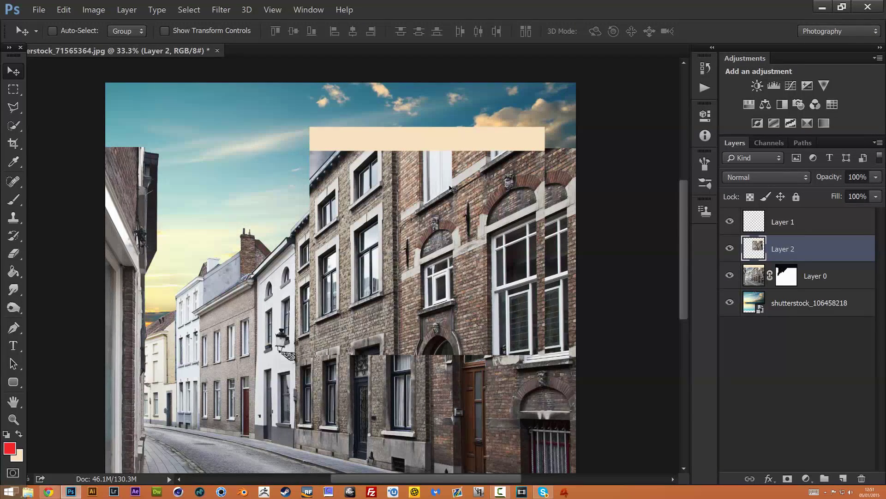
key(Delete)
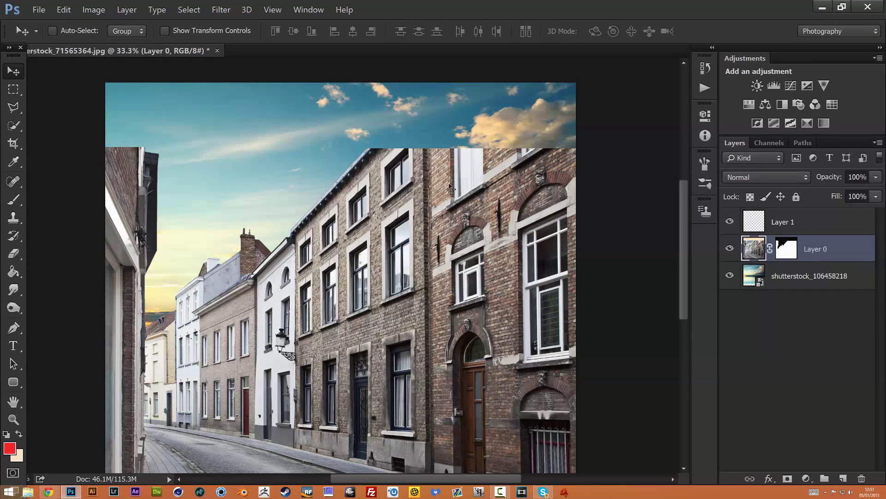
Open the Vanishing Point filter on the empty Layer 1
click(793, 222)
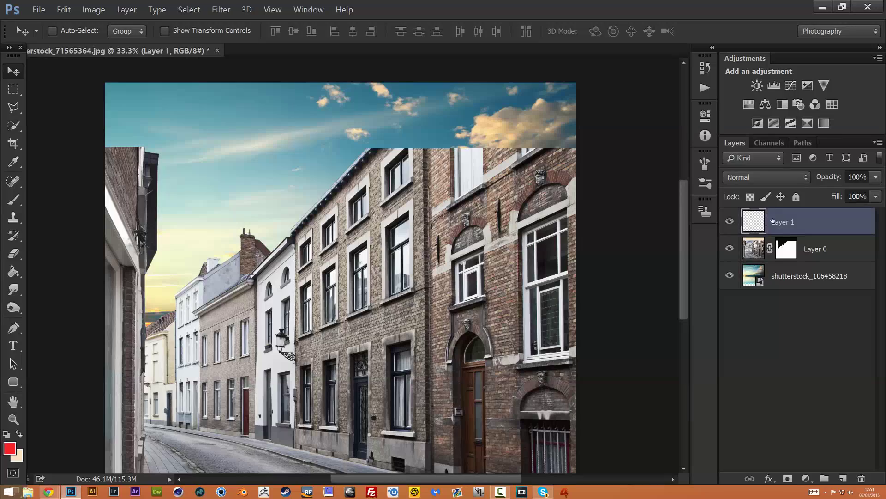
click(220, 13)
click(230, 70)
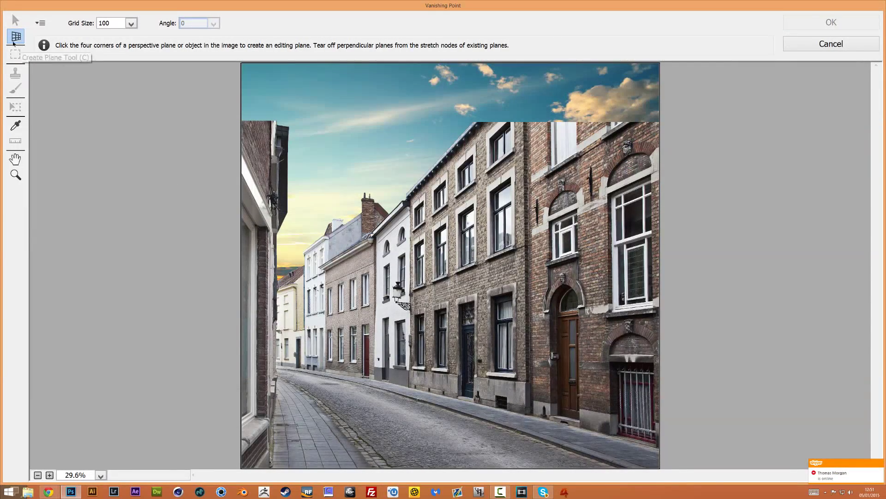
Create a four-corner perspective plane on the brick facade, running from the roofline down to the pavement
click(459, 137)
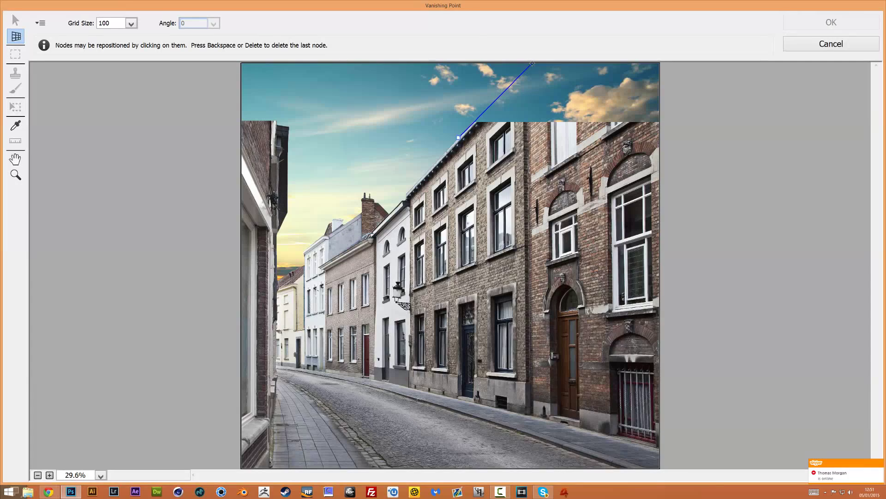
click(531, 63)
click(536, 418)
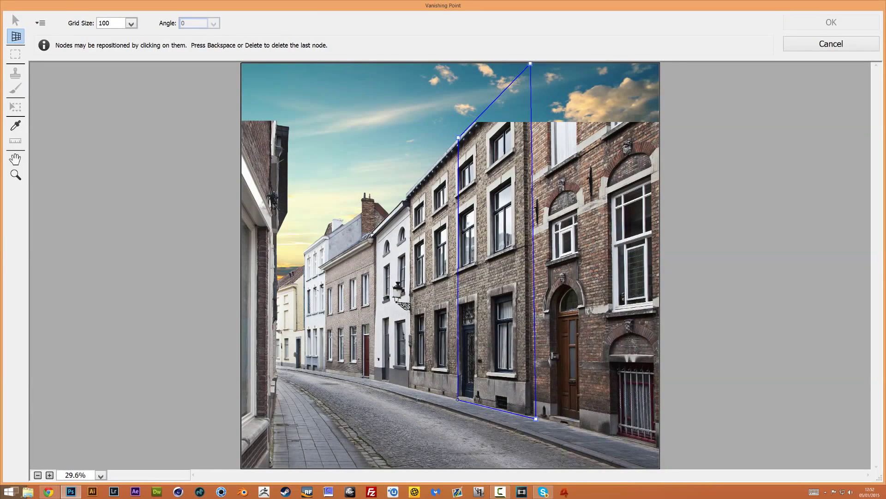
click(457, 399)
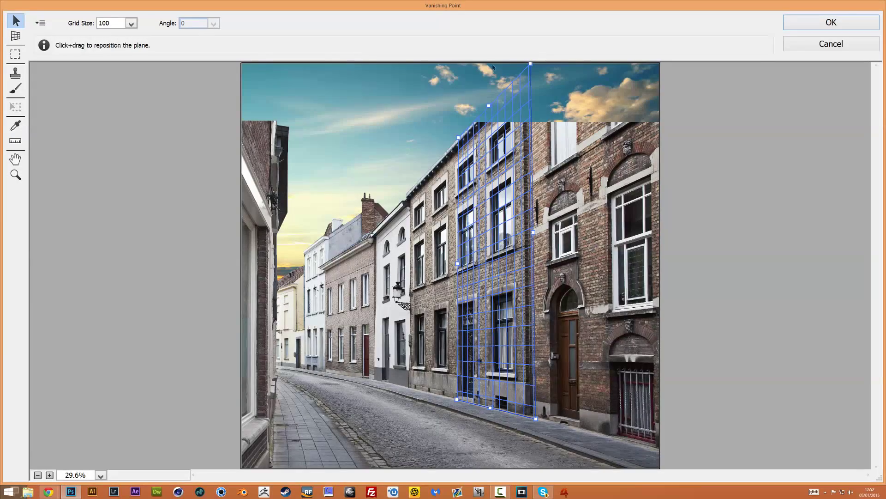
Stretch the perspective plane across the brick buildings past the image's right edge and set its grid size to 70.93
drag(533, 232, 669, 206)
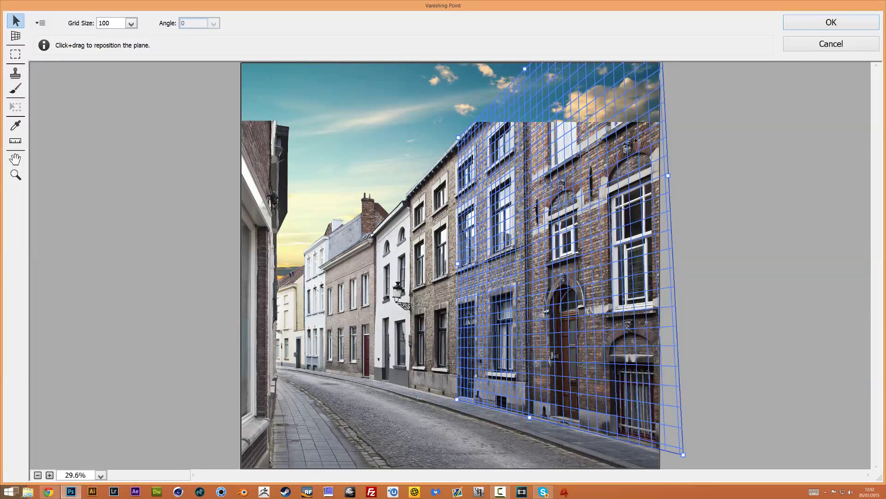
click(131, 24)
mouse_move(80, 41)
mouse_down()
mouse_move(107, 37)
mouse_move(68, 39)
mouse_up()
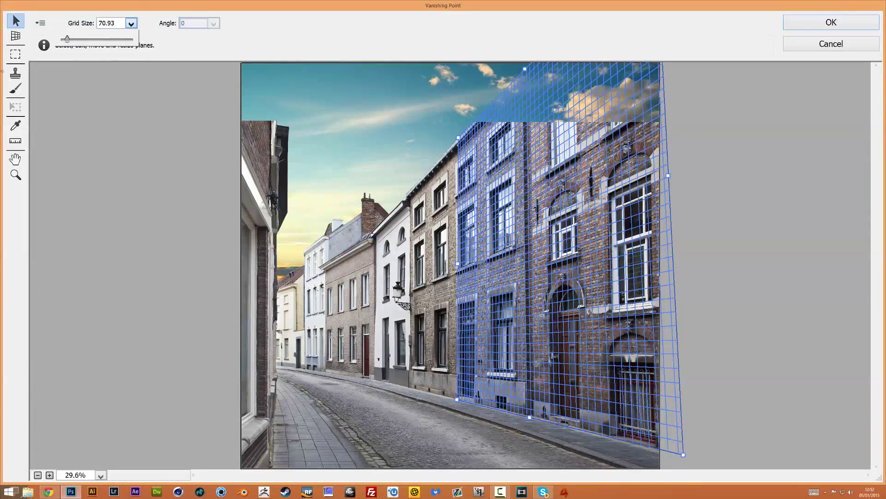
Paint a red test stroke on the perspective plane with the Brush tool, and undo it
click(14, 90)
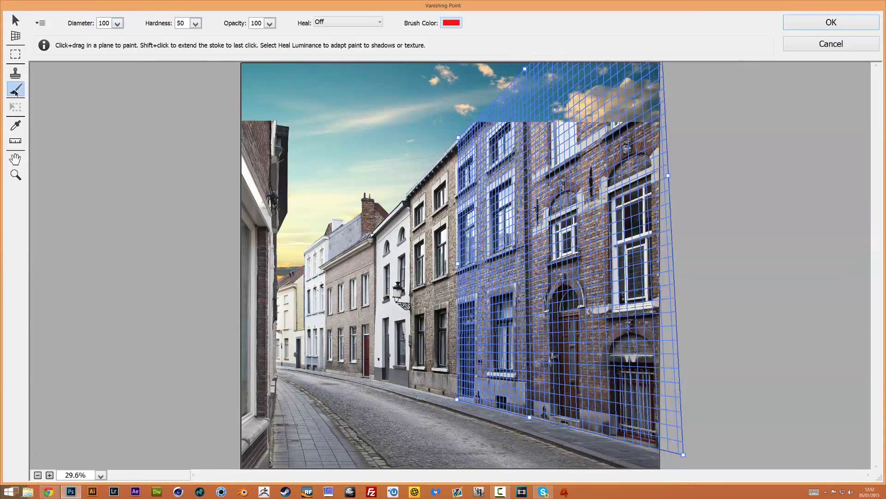
drag(515, 144, 520, 173)
key(ctrl+z)
key(ctrl+alt+z)
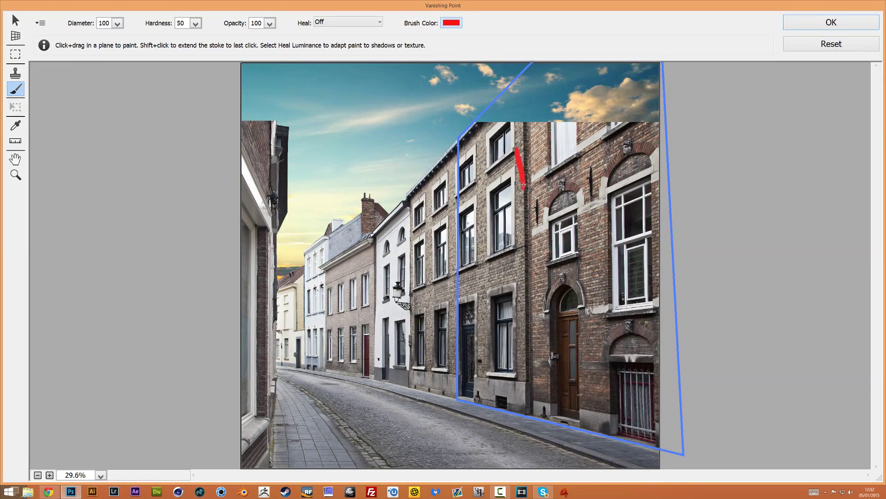
key(ctrl+z)
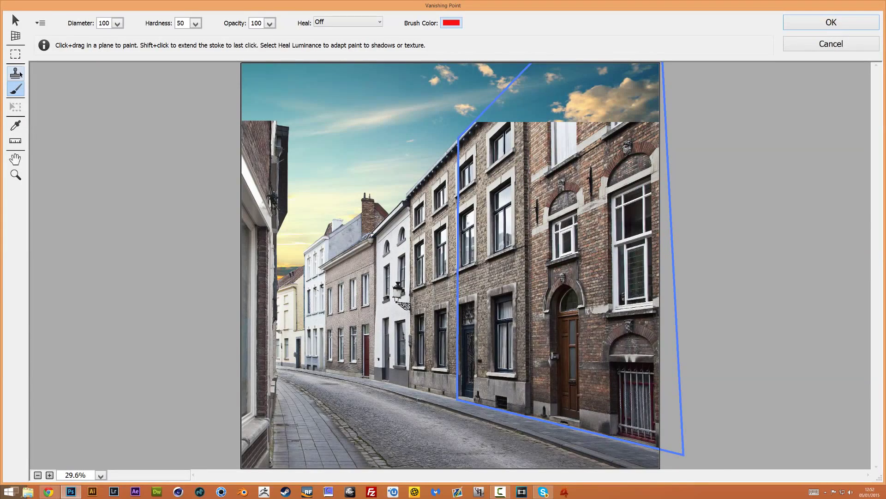
Zoom to 100% on the cut-off roof and sample a Stamp source from the brickwork just below the cut edge
click(15, 76)
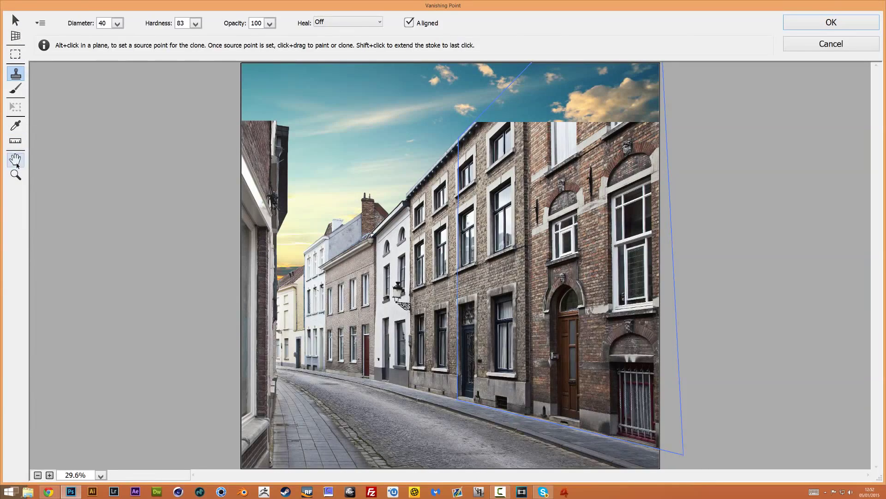
click(16, 175)
drag(472, 109, 613, 178)
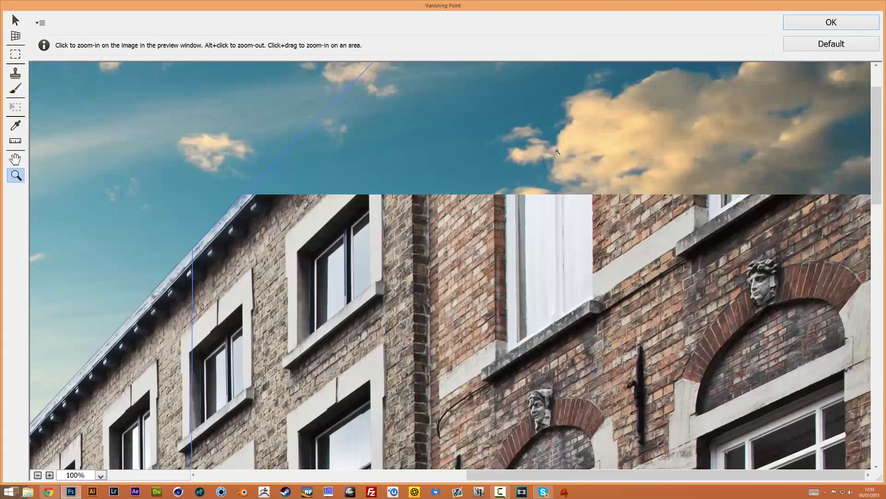
alt+click(557, 152)
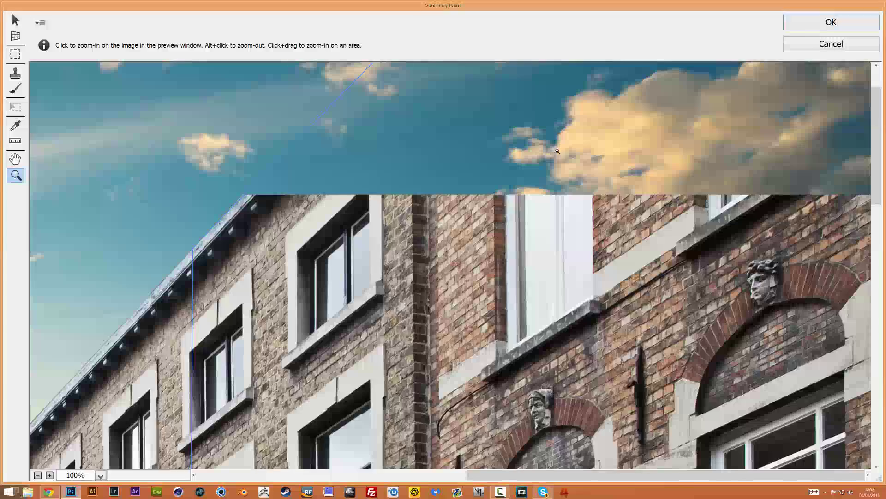
scroll(397, 295, up, 3)
scroll(398, 295, down, 1)
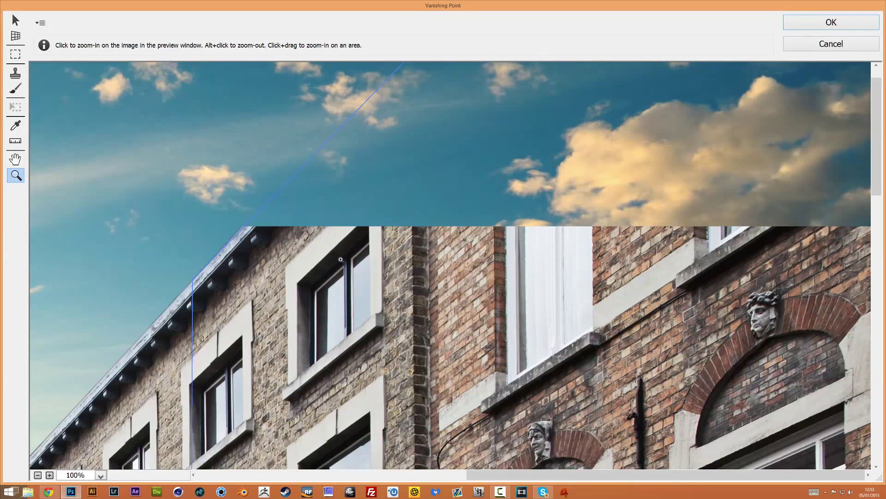
key(s)
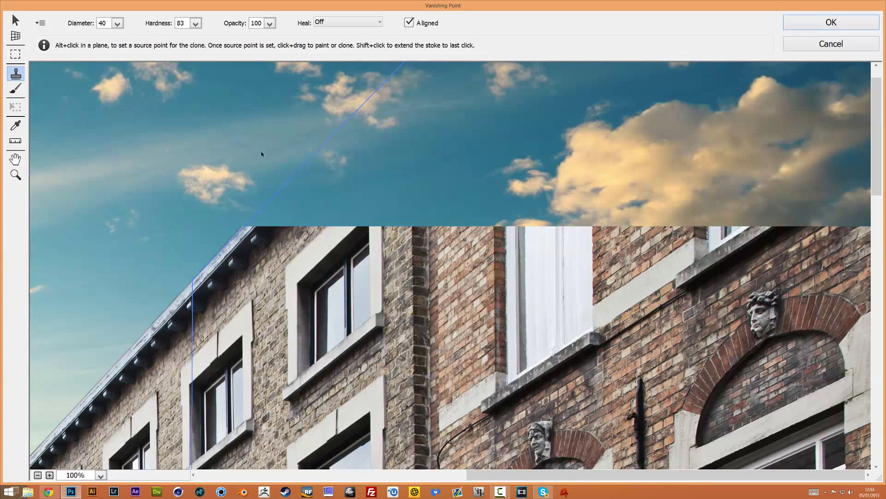
alt+click(401, 242)
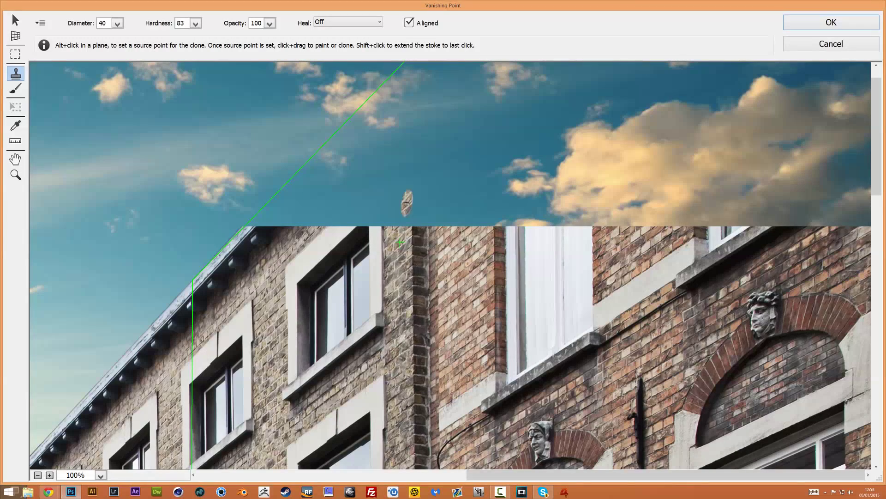
key(alt)
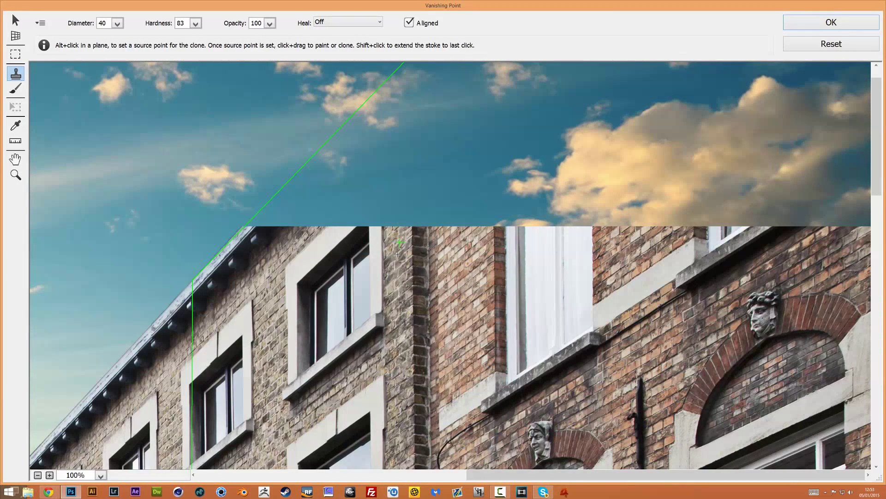
Sample a Stamp source on the dark brick column between the buildings and enlarge the brush diameter to 125
alt+click(421, 353)
key(alt)
key(bracketright)
key(bracketright)
key(bracketright)
key(bracketright)
key(bracketright)
key(bracketright)
key(bracketright)
key(alt)
key(bracketright)
key(bracketright)
key(bracketright)
key(bracketright)
key(bracketright)
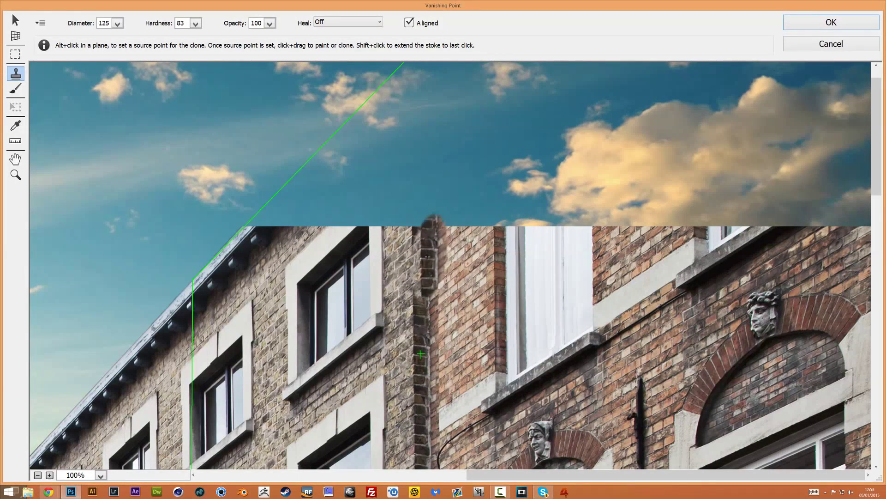
Resample the dark brick column with a 175 brush and clone it upward into the sky above the cut edge
click(477, 258)
key(alt)
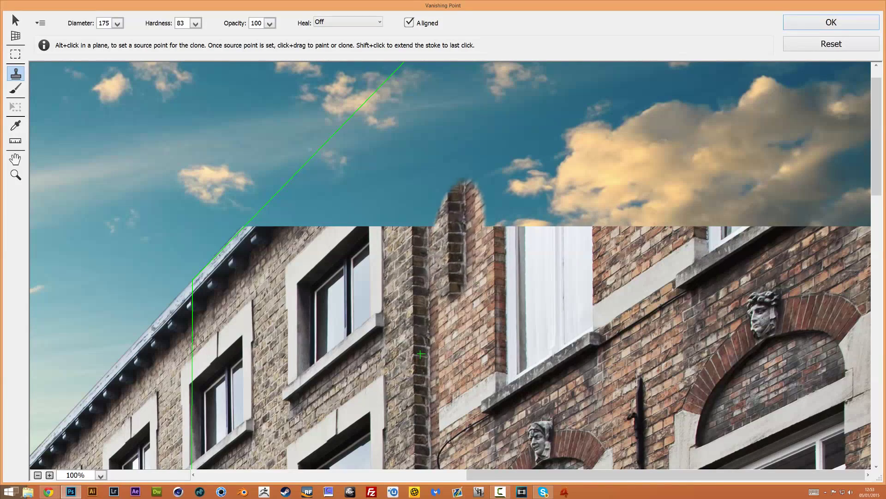
key(alt)
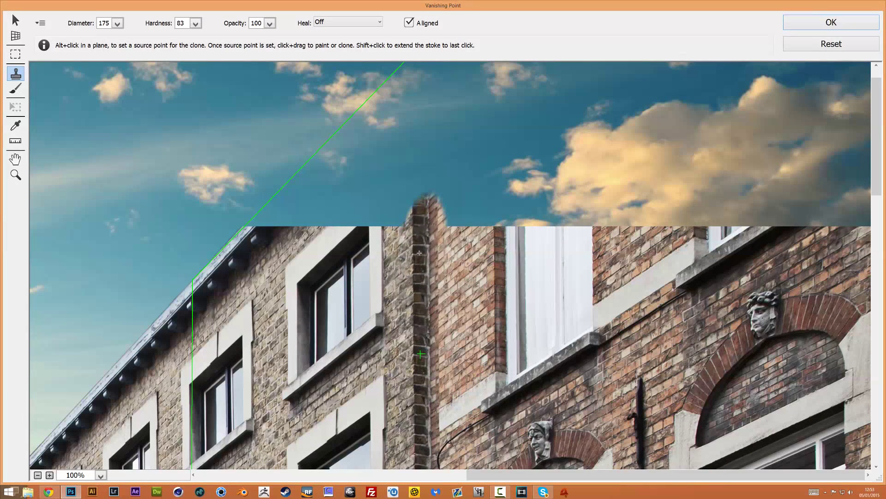
alt+click(418, 320)
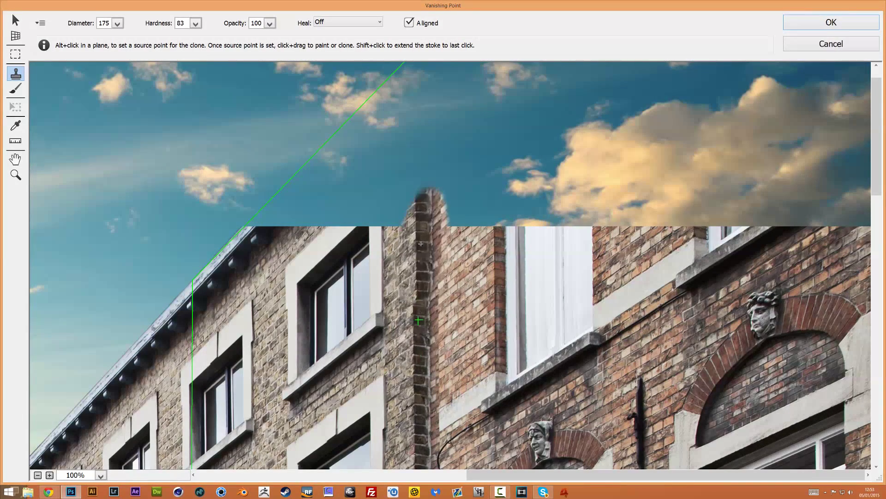
drag(416, 210, 420, 136)
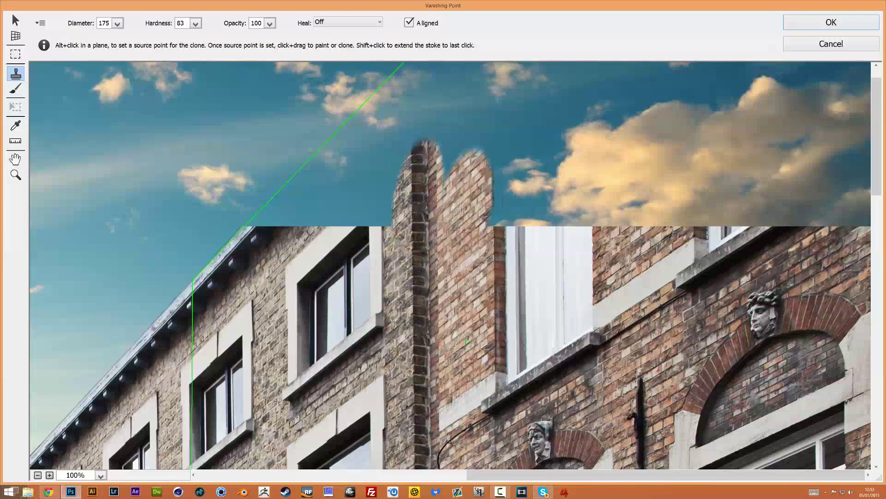
Sample the red brickwork beside the dark column and stamp it into the sky directly above
key(alt)
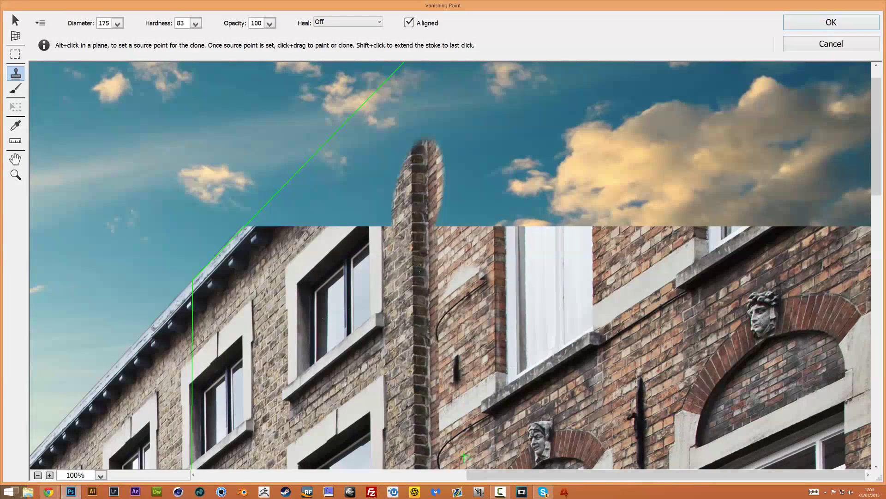
alt+click(462, 322)
click(458, 185)
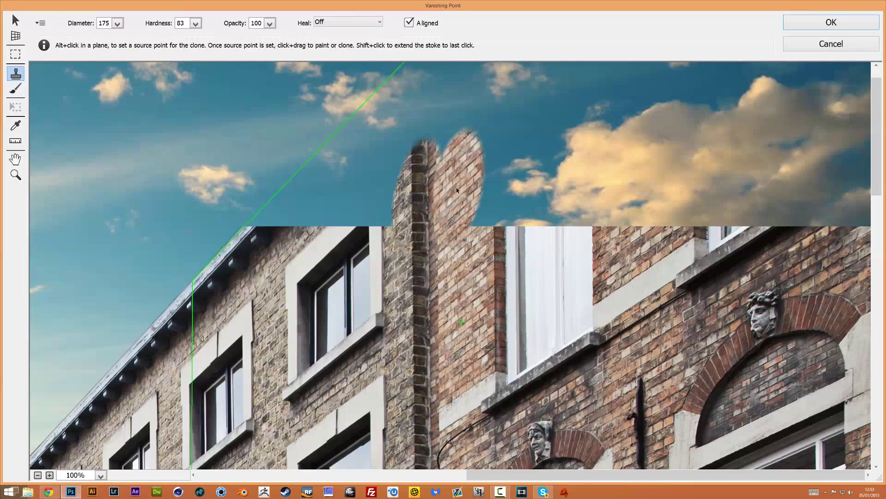
Shrink the Stamp brush and clone red brickwork into the gap between the dark column and the new brick patch
key(bracketleft)
key(bracketleft)
key(bracketleft)
key(bracketleft)
alt+click(451, 194)
mouse_move(443, 156)
mouse_down()
mouse_move(447, 137)
mouse_move(437, 150)
mouse_move(456, 144)
mouse_move(445, 164)
mouse_up()
Reduce the brush to 50 and clone brickwork along the lower outer side of the red brick patch
key(bracketleft)
key(bracketleft)
key(bracketleft)
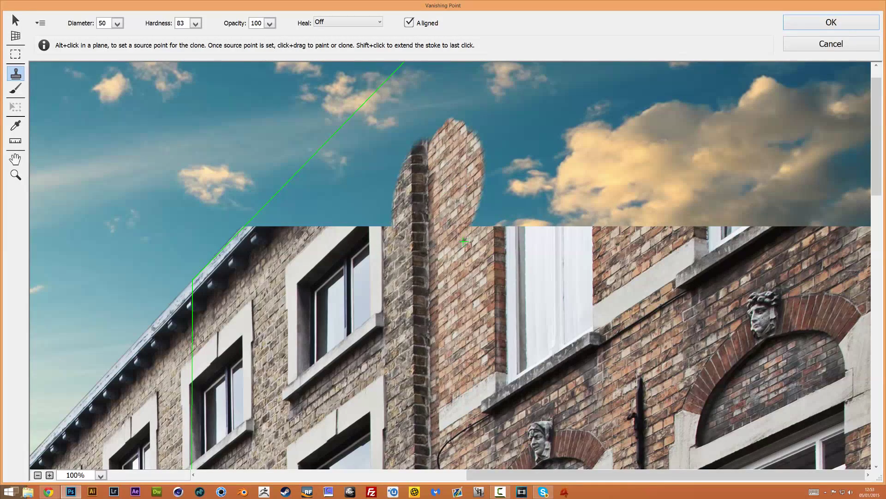
alt+click(475, 263)
drag(476, 207, 476, 231)
With a 30 brush, stamp a straight vertical brick strip along the red wall's window-side edge and fill the gap beside it
alt+click(473, 270)
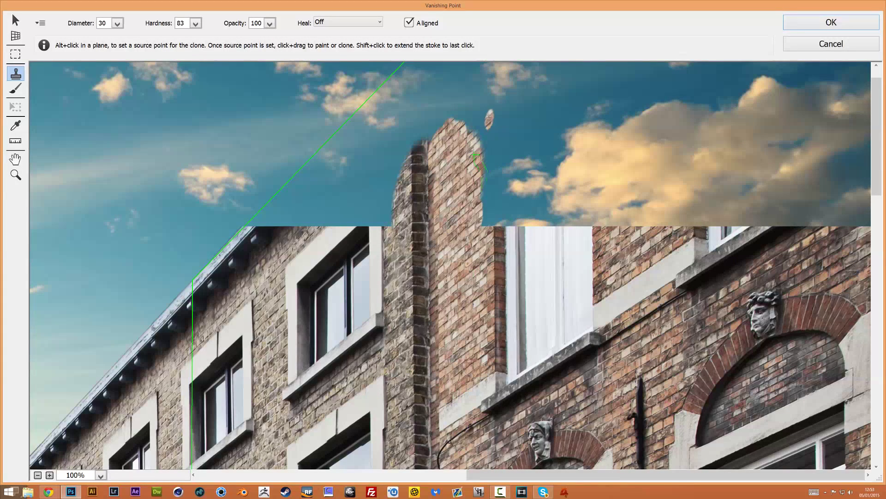
shift+click(489, 115)
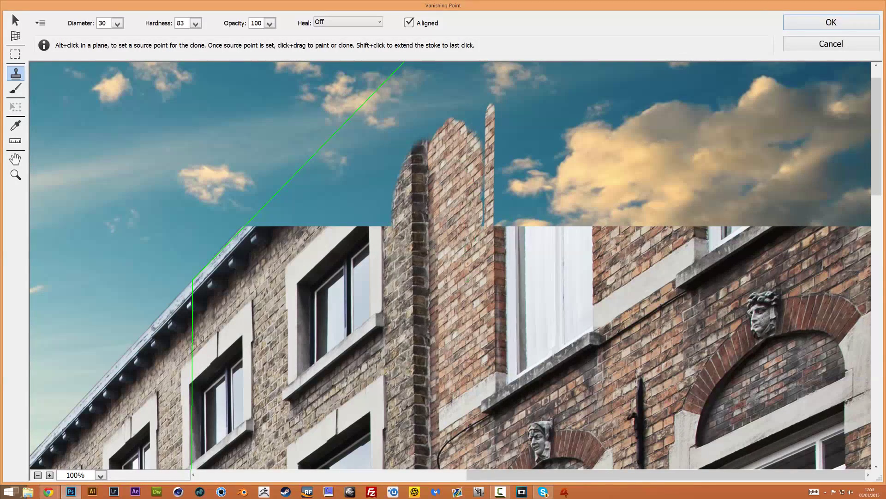
alt+click(477, 307)
mouse_move(484, 239)
mouse_down()
mouse_move(483, 108)
mouse_move(486, 132)
mouse_up()
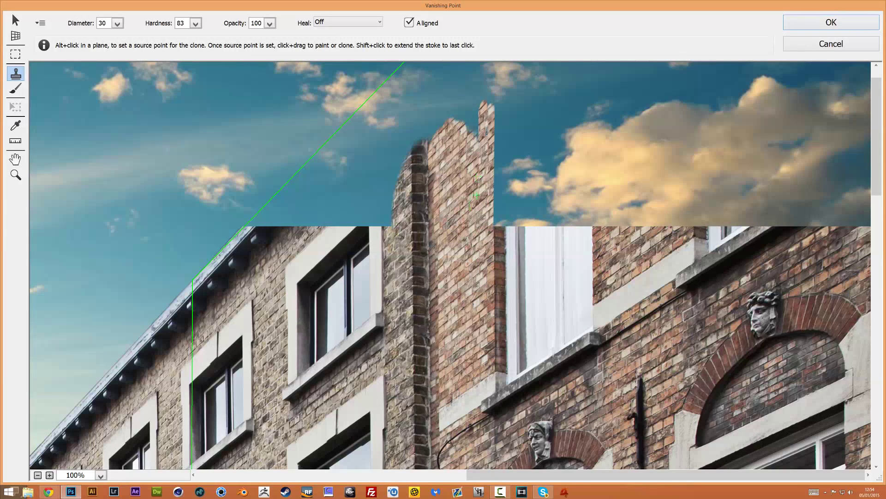
key(alt)
alt+click(486, 184)
drag(488, 139, 484, 109)
key(alt)
key(ctrl+alt+z)
Clone red brickwork along the top of the extended wall to form a sloping edge down to the dark column
key(alt)
alt+click(474, 284)
mouse_move(477, 117)
mouse_down()
mouse_move(485, 100)
mouse_move(429, 137)
mouse_up()
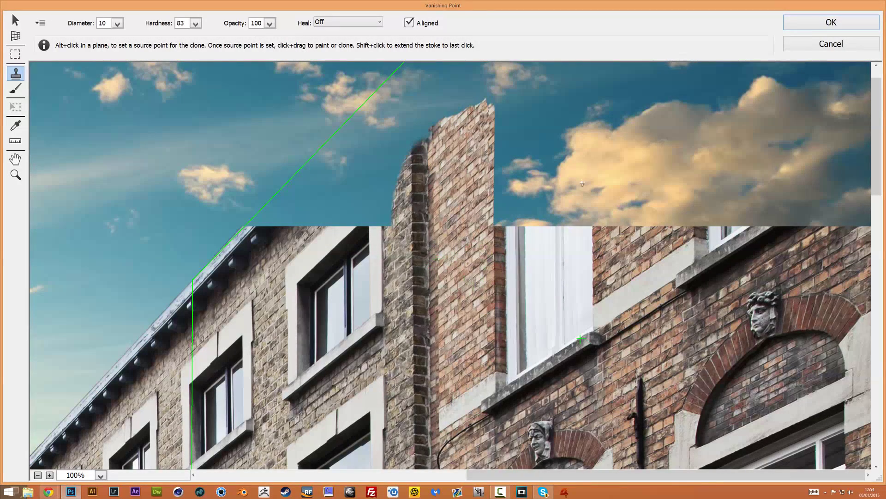
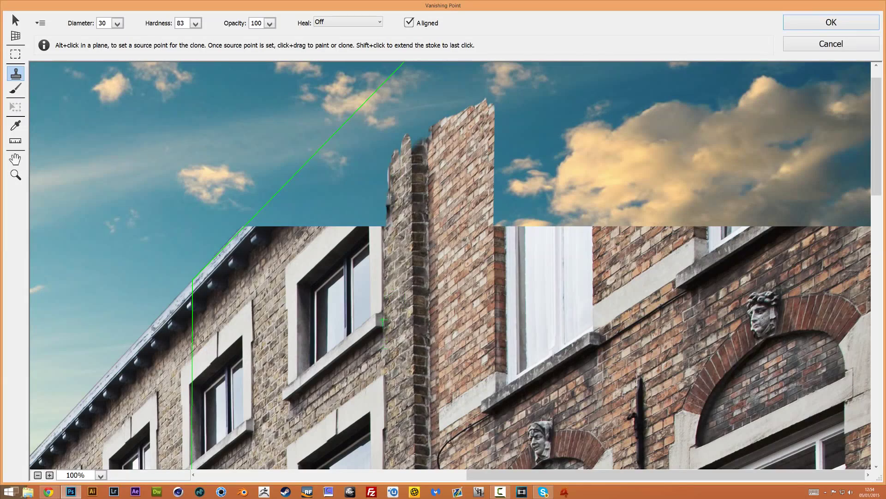
Clone the grey brickwork beside the dark column upward to widen its extension toward the window
drag(395, 139, 400, 147)
alt+click(394, 248)
mouse_move(394, 180)
mouse_down()
mouse_move(392, 203)
mouse_move(381, 206)
mouse_move(386, 157)
mouse_move(401, 143)
mouse_up()
alt+click(400, 199)
Extend the dark brick column higher with a 30 brush and raise the grey brickwork beside it
alt+click(421, 255)
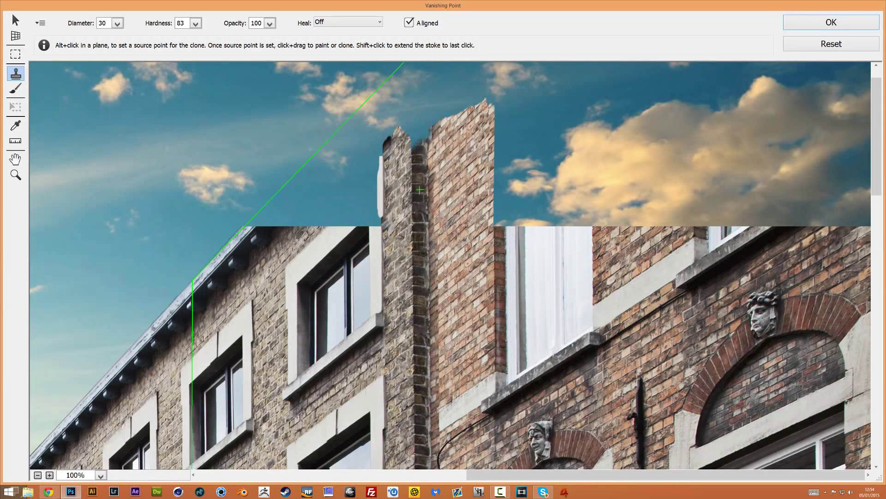
mouse_move(417, 144)
mouse_down()
mouse_move(418, 124)
mouse_move(423, 147)
mouse_move(418, 127)
mouse_up()
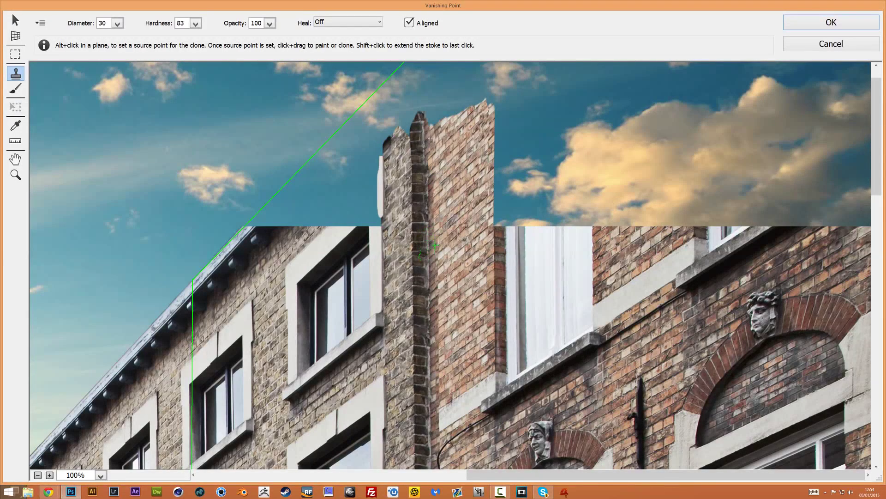
alt+click(444, 129)
mouse_move(400, 152)
mouse_down()
mouse_move(407, 120)
mouse_move(385, 139)
mouse_move(407, 161)
mouse_move(397, 188)
mouse_move(396, 152)
mouse_move(386, 142)
mouse_move(392, 128)
mouse_up()
alt+click(397, 186)
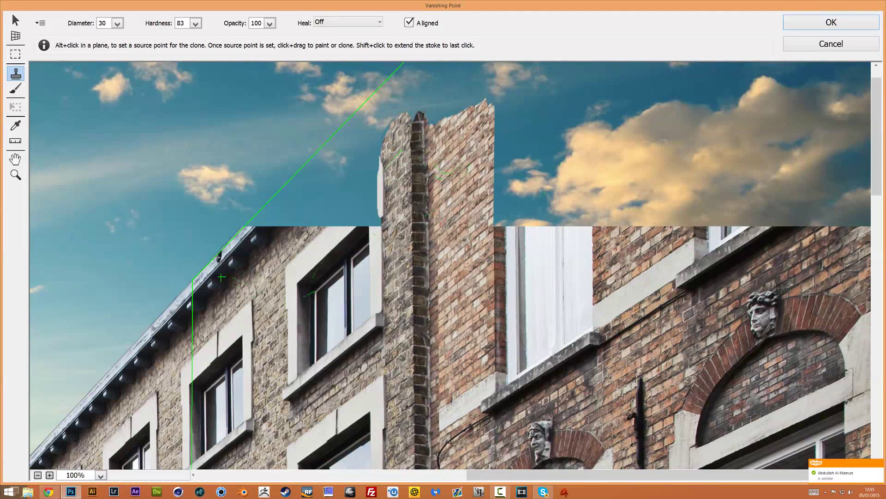
Enlarge the brush to 100, sample the eaves, and clone the roofline and upper brickwork beyond the cut edge
alt+click(212, 296)
key(alt)
key(bracketright)
key(bracketright)
key(bracketright)
key(bracketright)
key(bracketright)
key(bracketright)
key(bracketright)
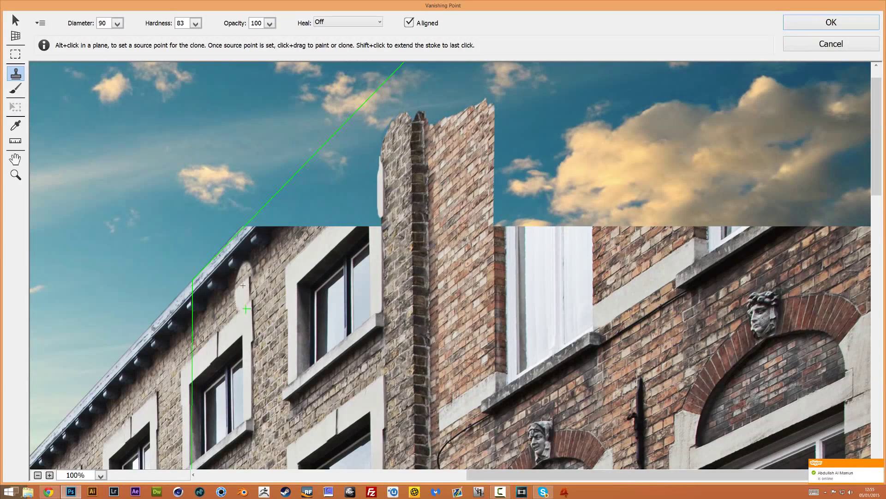
key(alt)
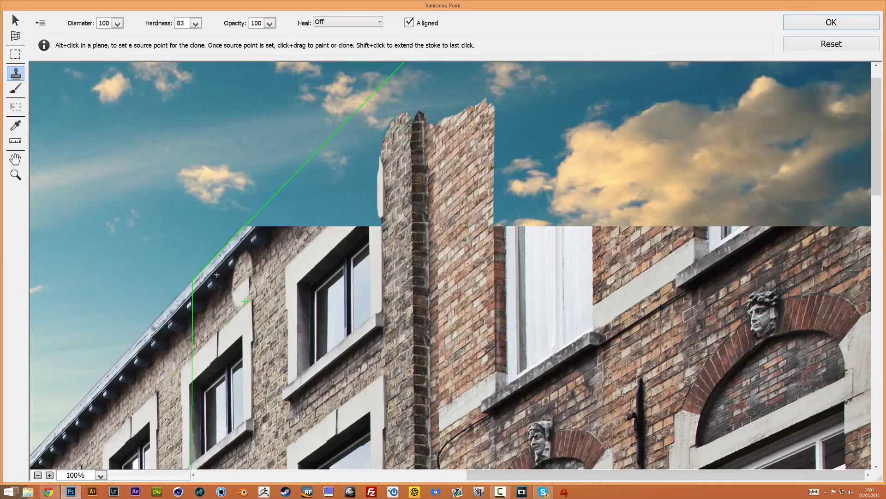
alt+click(210, 278)
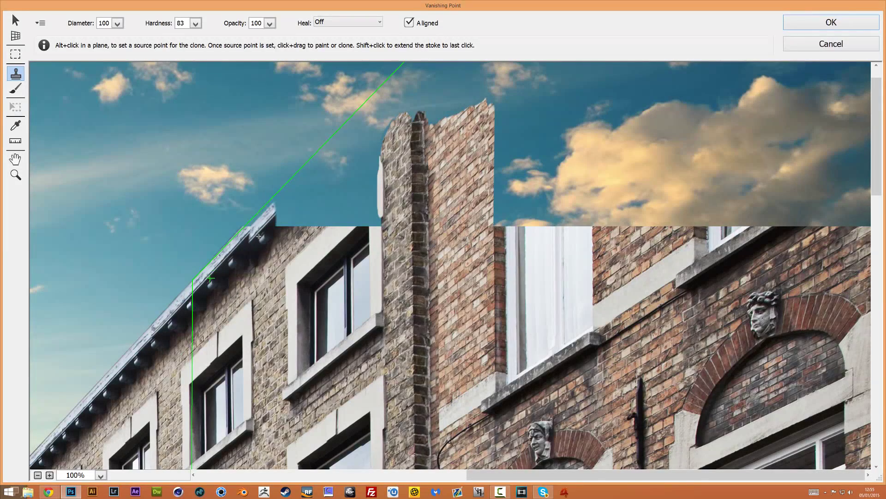
mouse_move(266, 219)
mouse_down()
mouse_move(337, 155)
mouse_move(354, 165)
mouse_move(322, 180)
mouse_up()
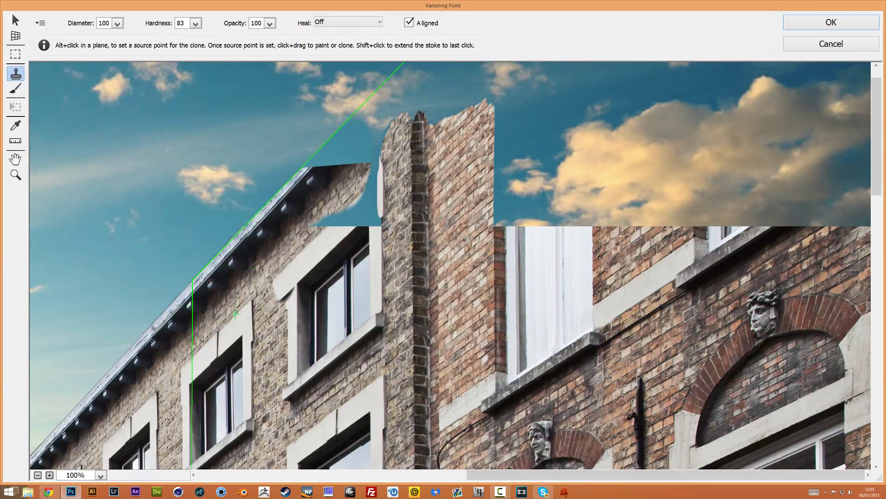
Reduce the brush to 10 and clone brickwork into the gap between the extended eaves and the upper window surround
key([)
key([)
key([)
key([)
key([)
key([)
key([)
key(alt)
alt+click(256, 217)
key(ctrl+z)
alt+click(248, 226)
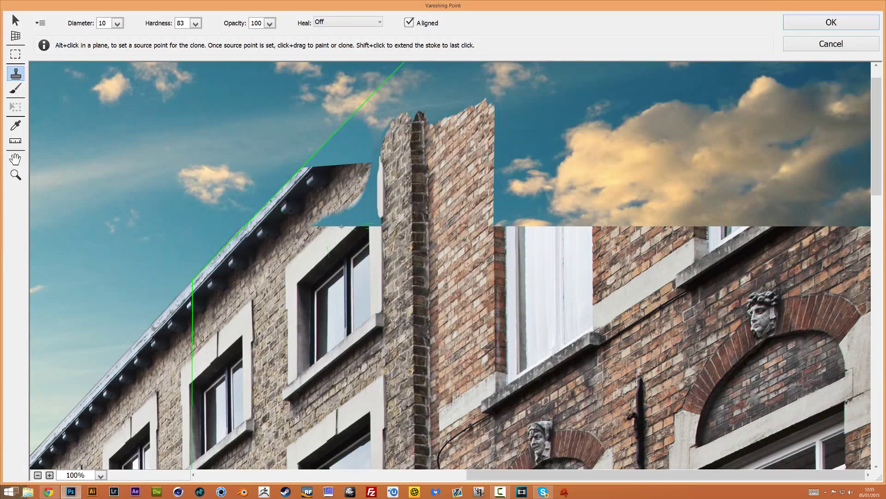
alt+click(296, 247)
mouse_move(317, 227)
mouse_down()
mouse_move(356, 183)
mouse_move(279, 259)
mouse_move(349, 198)
mouse_move(301, 222)
mouse_move(259, 272)
mouse_move(343, 209)
mouse_move(380, 163)
mouse_move(337, 183)
mouse_move(368, 160)
mouse_up()
Undo the dark streak and clone brickwork with a 20 brush to join the wall under the eaves to the grey column
alt+click(289, 249)
alt+click(255, 283)
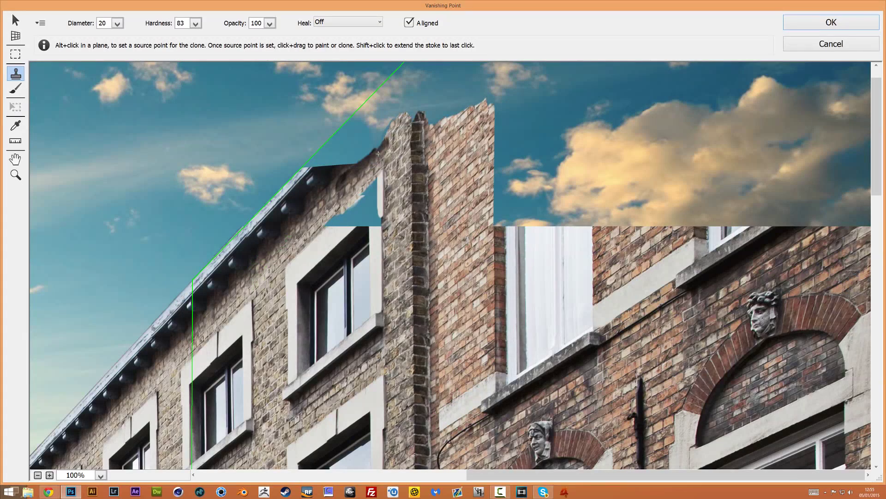
key(ctrl+z)
alt+click(304, 222)
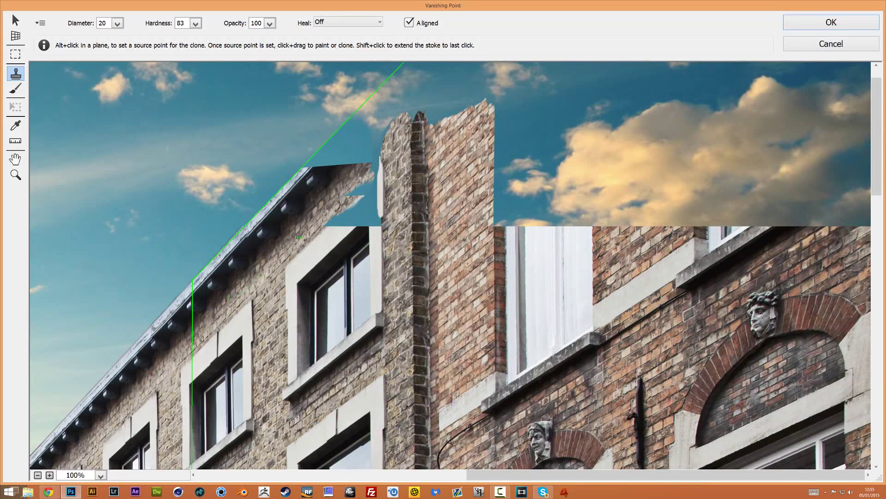
drag(365, 176, 380, 162)
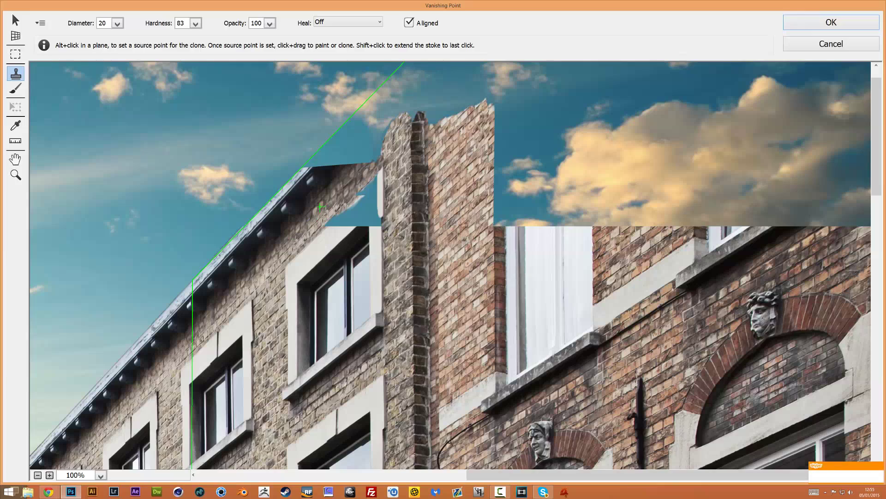
Sample the pale window surround and clone its sloping top strip up to the grey column with a 20 brush
alt+click(304, 267)
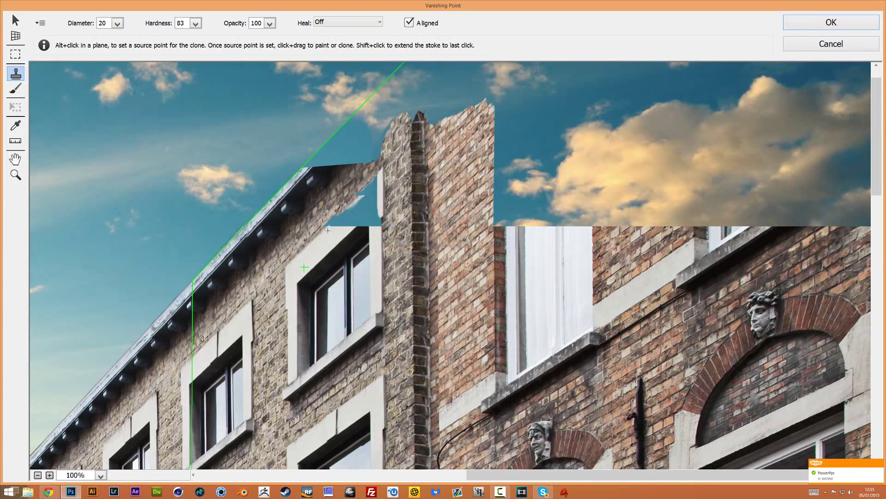
shift+click(374, 182)
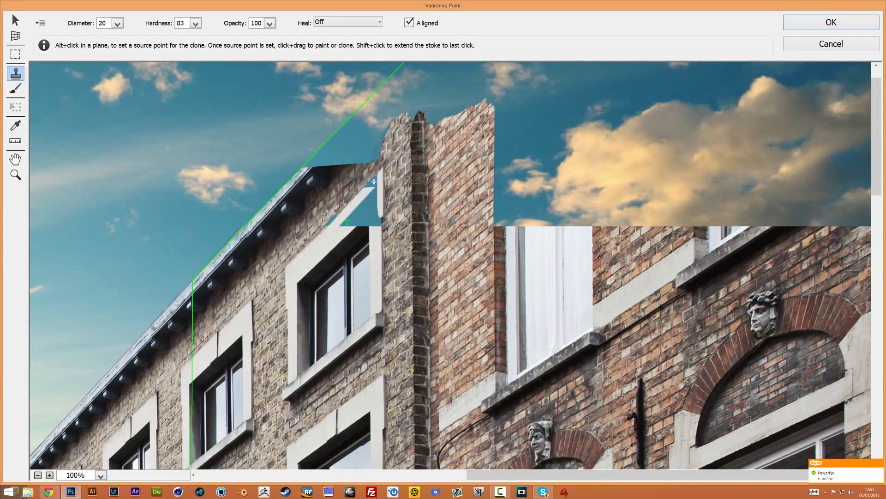
alt+click(312, 255)
mouse_move(377, 192)
mouse_down()
mouse_move(319, 246)
mouse_move(353, 229)
mouse_move(307, 256)
mouse_move(370, 195)
mouse_move(333, 234)
mouse_move(378, 199)
mouse_move(377, 191)
mouse_move(355, 186)
mouse_move(353, 205)
mouse_move(319, 243)
mouse_move(376, 184)
mouse_move(360, 196)
mouse_move(369, 204)
mouse_move(387, 194)
mouse_move(405, 205)
mouse_move(376, 208)
mouse_up()
key(ctrl+z)
alt+click(306, 258)
alt+click(333, 235)
alt+click(320, 244)
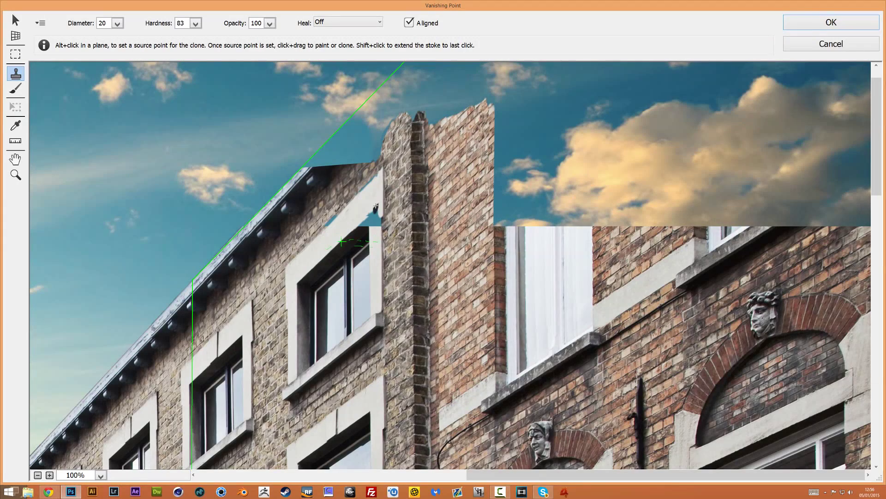
alt+click(352, 221)
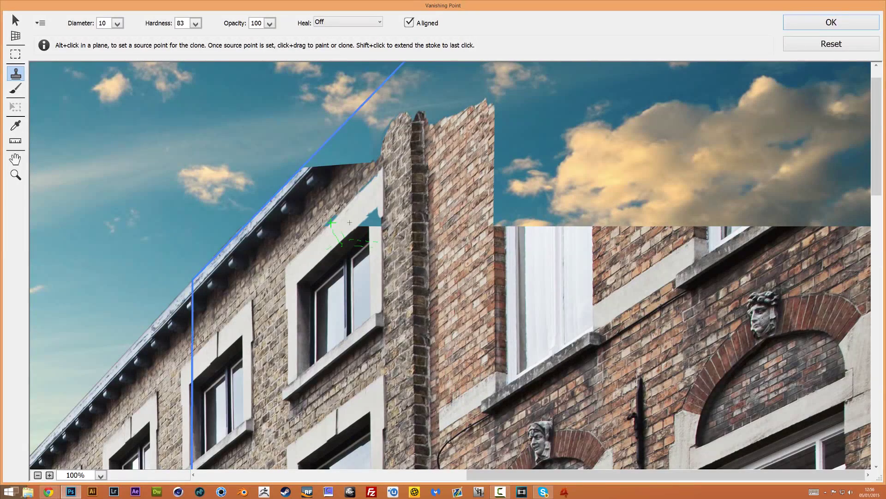
alt+click(367, 202)
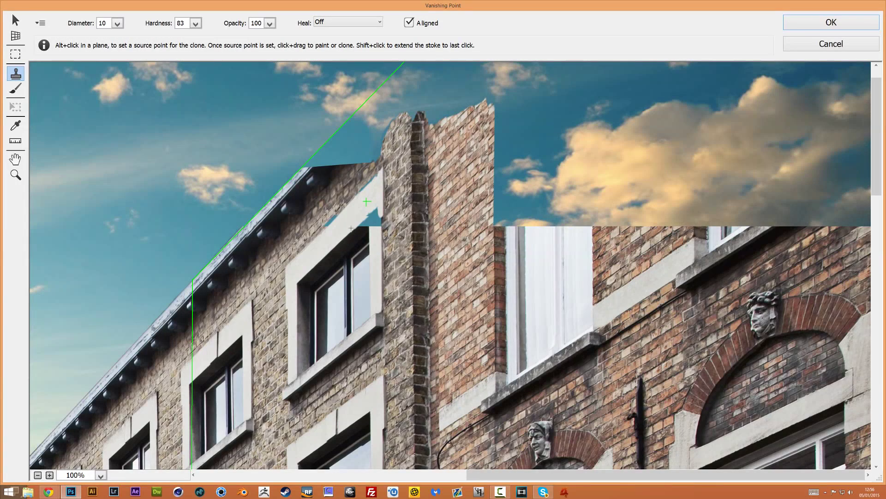
key(ctrl+z)
key(ctrl+z)
key(ctrl+z)
Sample the vertical side of the pale window surround next to the grey column and clone it above the cut edge
alt+click(373, 242)
key(bracketright)
key(bracketleft)
key(bracketleft)
alt+click(373, 272)
alt+click(378, 281)
key(alt)
key(alt)
key(alt)
key(alt)
alt+click(379, 276)
alt+click(379, 276)
click(380, 246)
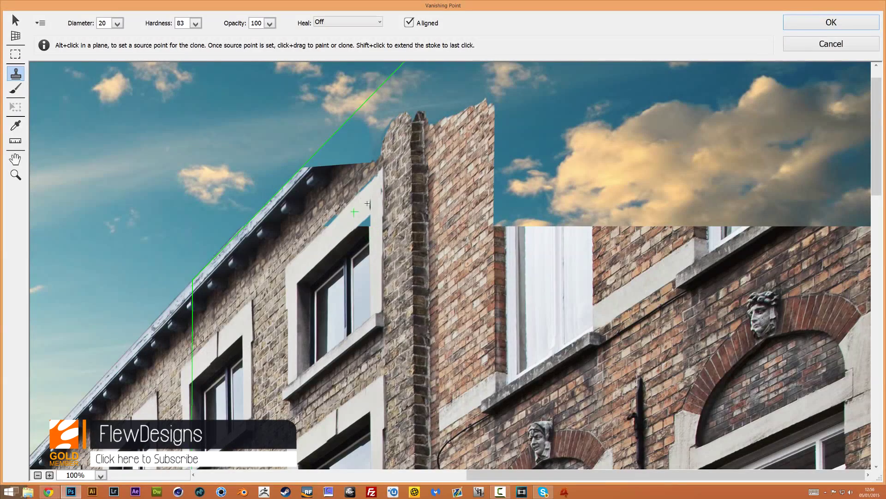
With a 10 brush, clone the dark window recess into the upper inner corner of the pale surround
alt+click(340, 252)
key(bracketleft)
drag(360, 231, 364, 225)
mouse_move(368, 220)
mouse_down()
mouse_move(368, 227)
mouse_move(368, 219)
mouse_up()
alt+click(374, 193)
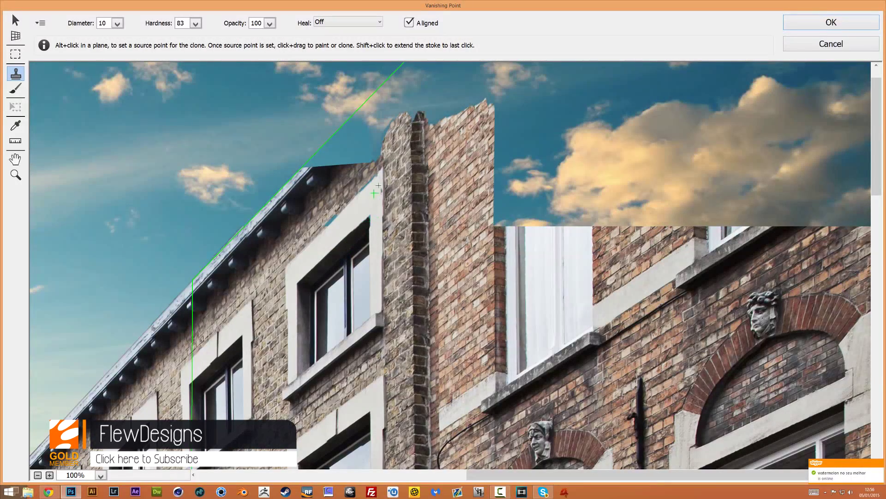
alt+click(341, 189)
key(alt)
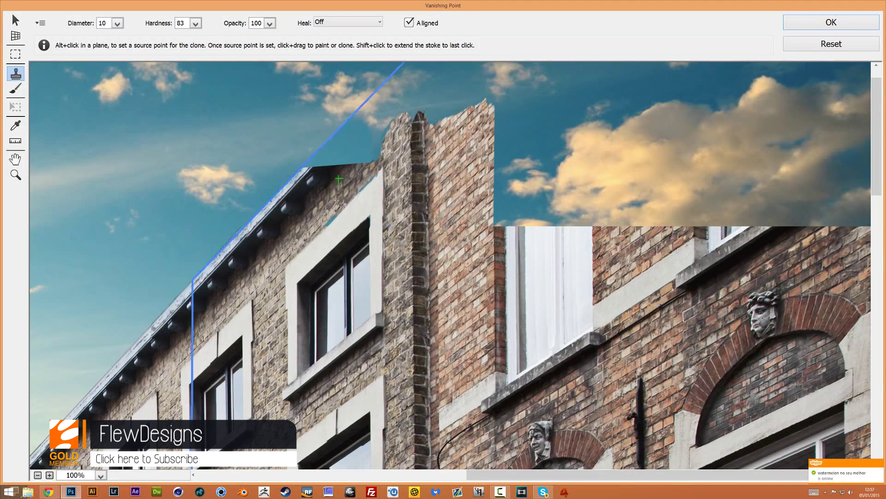
alt+click(351, 189)
drag(358, 191, 379, 174)
key(ctrl+alt+z)
Enlarge the brush to 50 and clone red brickwork to raise the top of the extended red wall
key(bracketright)
key(bracketright)
key(bracketright)
key(bracketright)
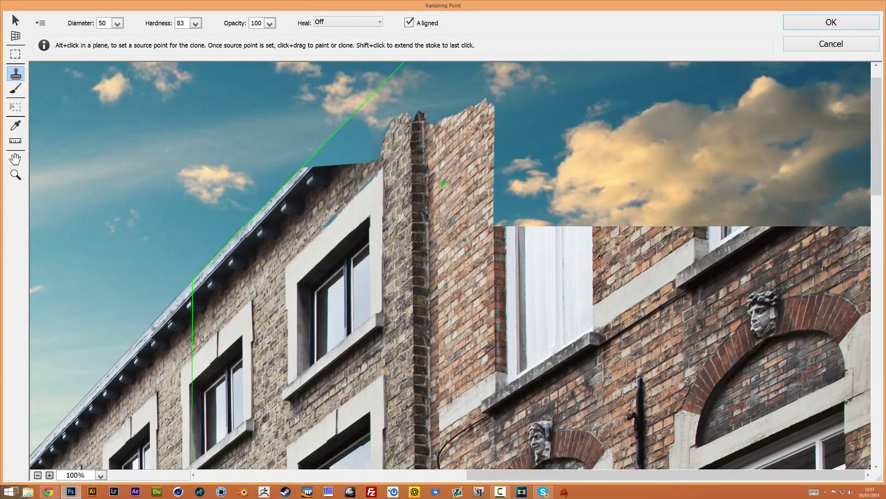
alt+click(464, 153)
mouse_move(451, 123)
mouse_down()
mouse_move(460, 105)
mouse_move(463, 120)
mouse_move(481, 99)
mouse_up()
key(ctrl+z)
mouse_move(468, 138)
mouse_down()
mouse_move(477, 107)
mouse_move(462, 120)
mouse_move(460, 105)
mouse_move(445, 127)
mouse_move(436, 123)
mouse_move(453, 142)
mouse_move(463, 213)
mouse_move(449, 129)
mouse_move(434, 111)
mouse_move(469, 113)
mouse_move(478, 98)
mouse_move(456, 192)
mouse_move(485, 96)
mouse_move(454, 161)
mouse_move(465, 198)
mouse_move(471, 102)
mouse_move(444, 112)
mouse_move(457, 94)
mouse_up()
key(ctrl+z)
alt+click(470, 208)
alt+click(458, 178)
alt+click(454, 185)
Sample the existing eaves and clone them along the roofline up to the top of the grey column
alt+click(241, 238)
mouse_move(312, 167)
mouse_down()
mouse_move(334, 149)
mouse_move(332, 164)
mouse_move(353, 162)
mouse_up()
drag(386, 119, 378, 156)
Reduce the brush to 20, sample the brickwork near the top of the grey column, and zoom out to 33.3%
key(bracketleft)
key(bracketleft)
key(bracketleft)
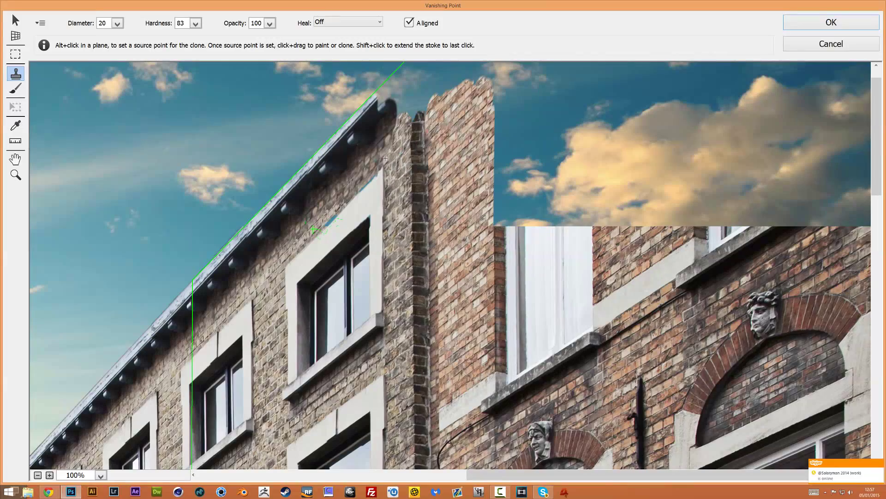
alt+click(405, 137)
key(ctrl+minus)
key(ctrl+minus)
key(ctrl+minus)
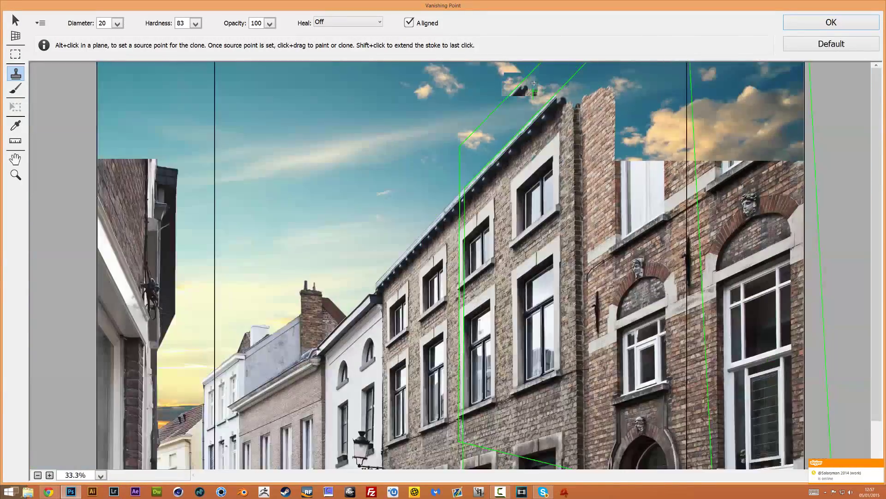
Apply the Vanishing Point edits and toggle Layer 1's visibility to compare the extended building with the original
click(827, 22)
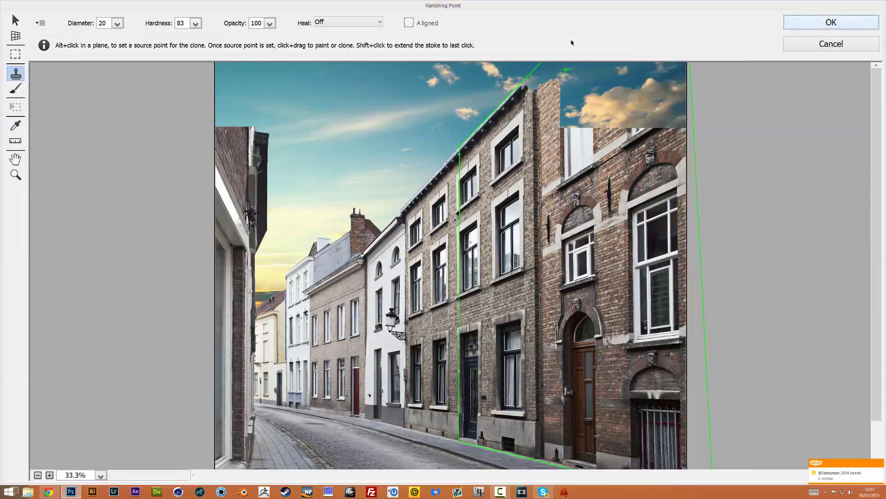
click(730, 223)
click(730, 222)
click(730, 222)
click(730, 222)
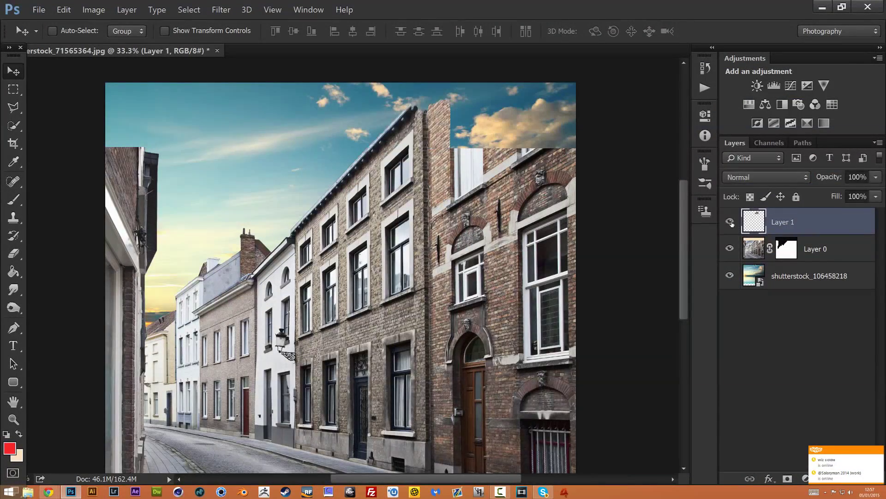
click(730, 222)
click(730, 222)
With the Clone Stamp at size 10 and 100% opacity, cover the sky gaps along the upper window surround's top edge
key(ctrl+plus)
key(ctrl+plus)
key(ctrl+plus)
key(ctrl+plus)
scroll(598, 171, up, 3)
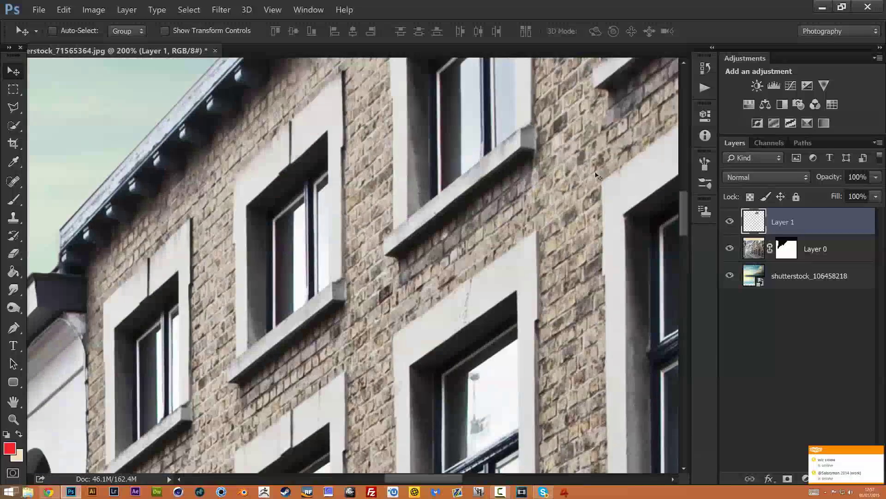
scroll(599, 174, up, 10)
drag(420, 480, 445, 480)
scroll(181, 134, up, 2)
click(17, 216)
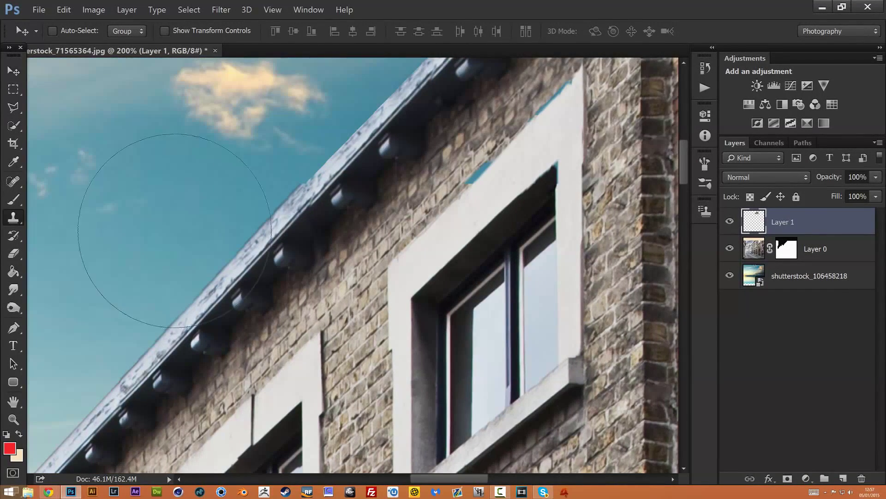
click(16, 217)
key(bracketleft)
key(bracketleft)
key(bracketleft)
key(bracketleft)
key(bracketleft)
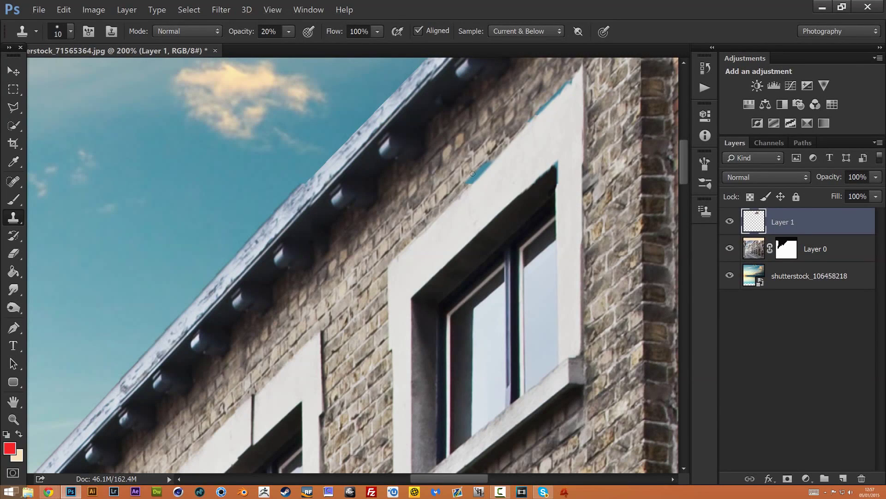
click(289, 31)
drag(290, 47, 448, 50)
alt+click(425, 222)
shift+click(570, 78)
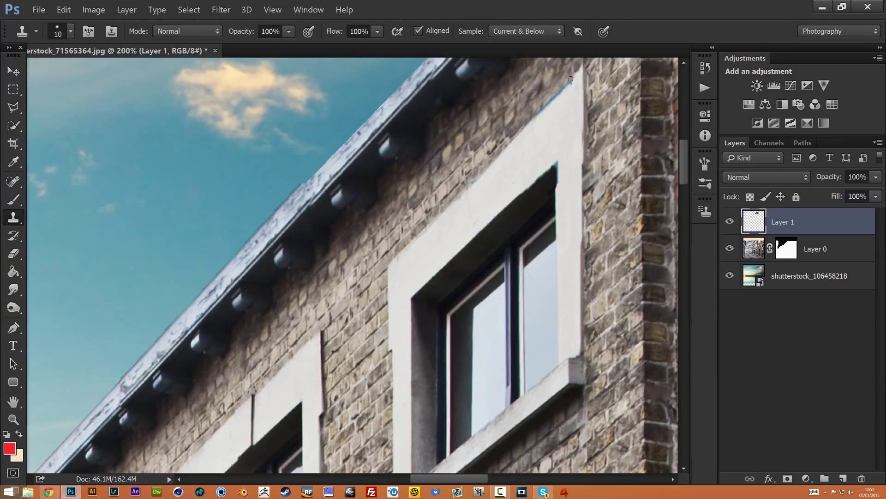
mouse_move(575, 79)
mouse_down()
mouse_move(537, 129)
mouse_move(571, 86)
mouse_up()
click(566, 269)
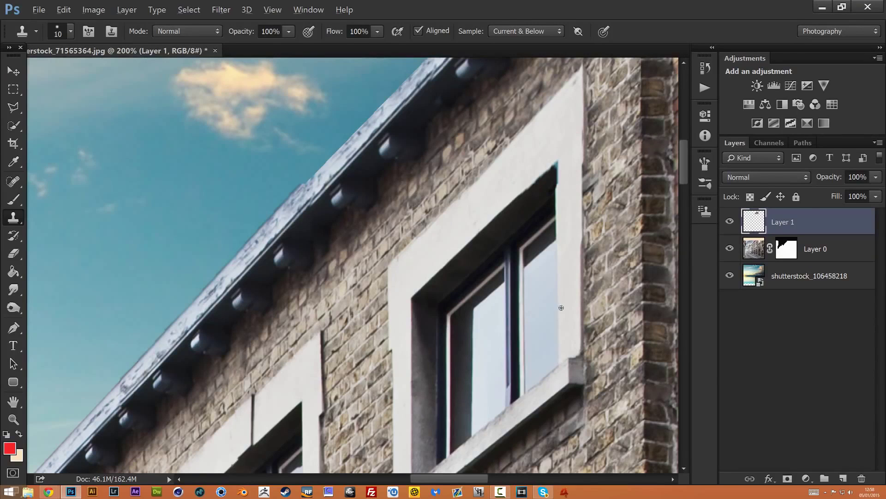
Sample the pale window surround as the foreground colour, #deddd9
click(15, 199)
click(9, 447)
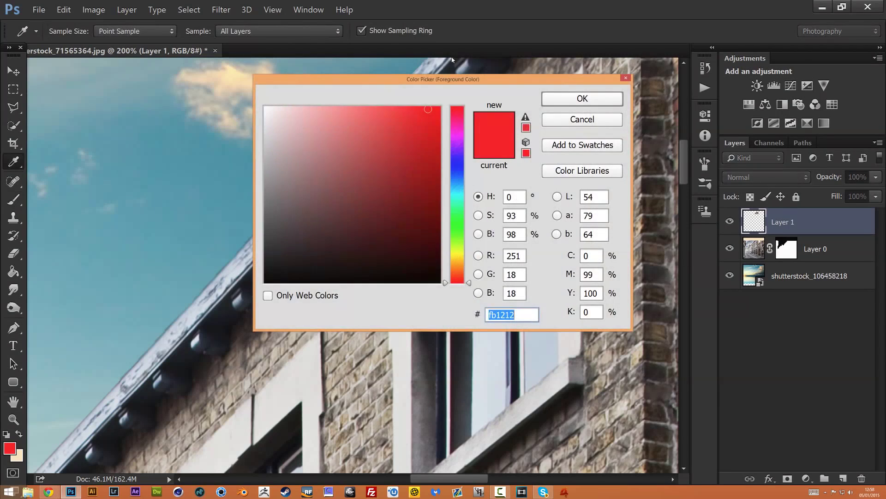
drag(452, 82, 278, 84)
click(571, 253)
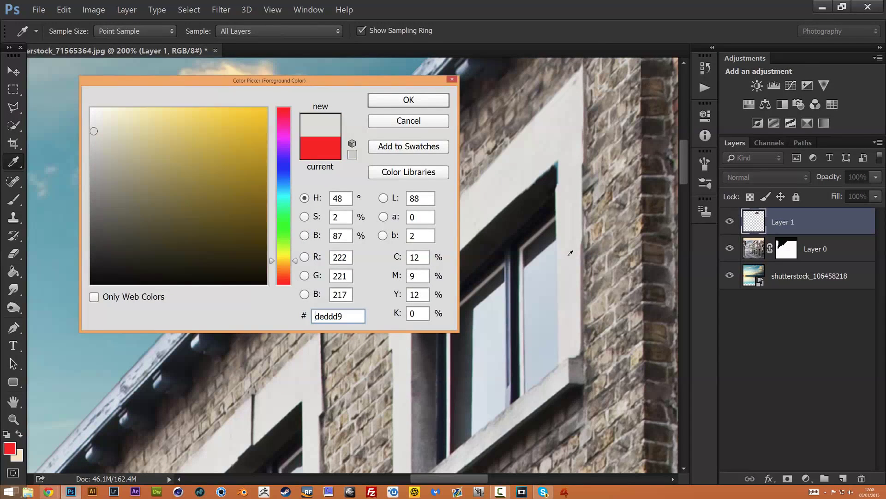
click(412, 105)
Paint over the blue sliver at the window surround's inner upper corner with a 7 px brush
right_click(604, 222)
drag(559, 189, 555, 189)
click(559, 150)
shift+click(559, 204)
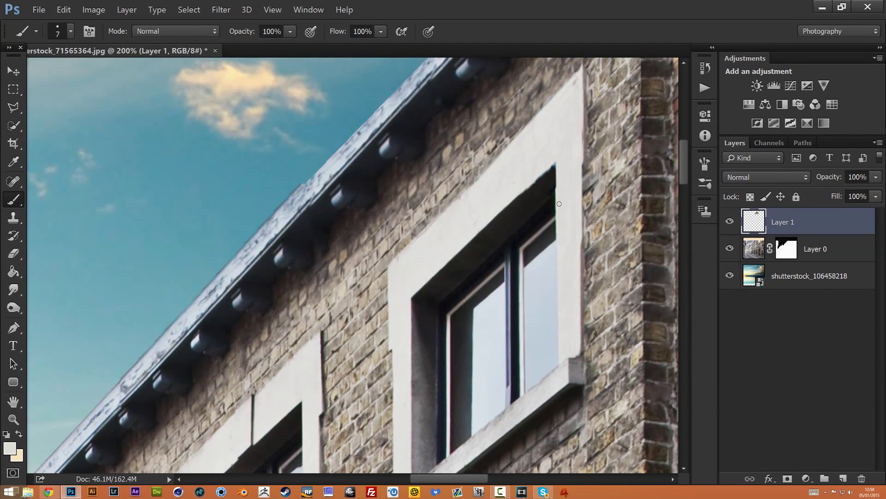
shift+click(518, 193)
shift+click(557, 161)
In Vanishing Point, clone the red building's arched window into the cut-off opening above it with a 500-diameter Stamp and apply it
key(ctrl+minus)
key(ctrl+minus)
key(ctrl+minus)
key(ctrl+minus)
key(ctrl+minus)
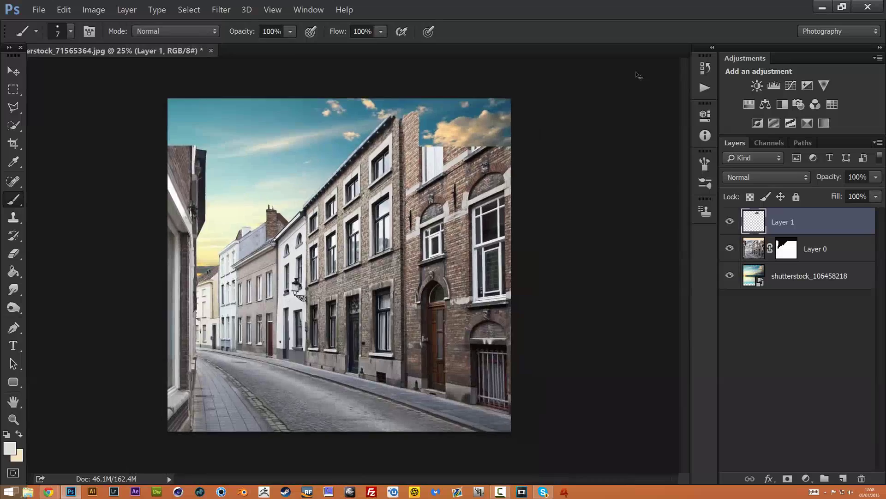
key(ctrl+minus)
key(ctrl+plus)
key(ctrl+plus)
key(v)
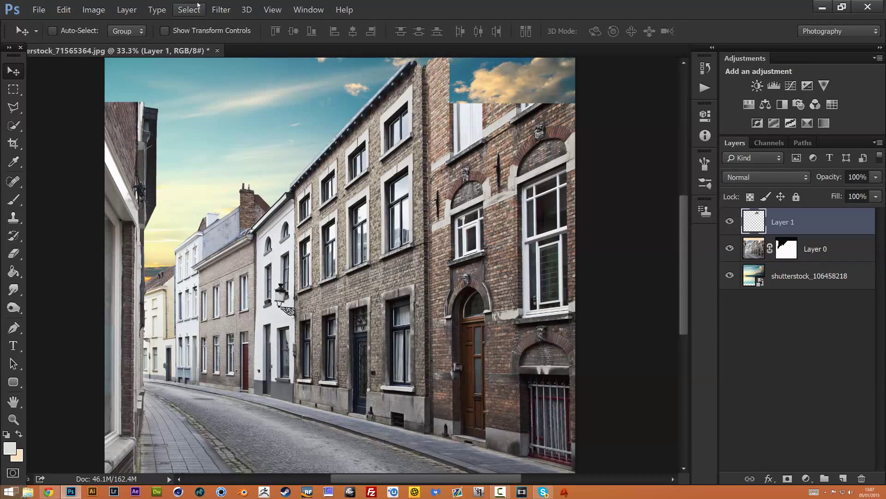
click(221, 10)
click(229, 76)
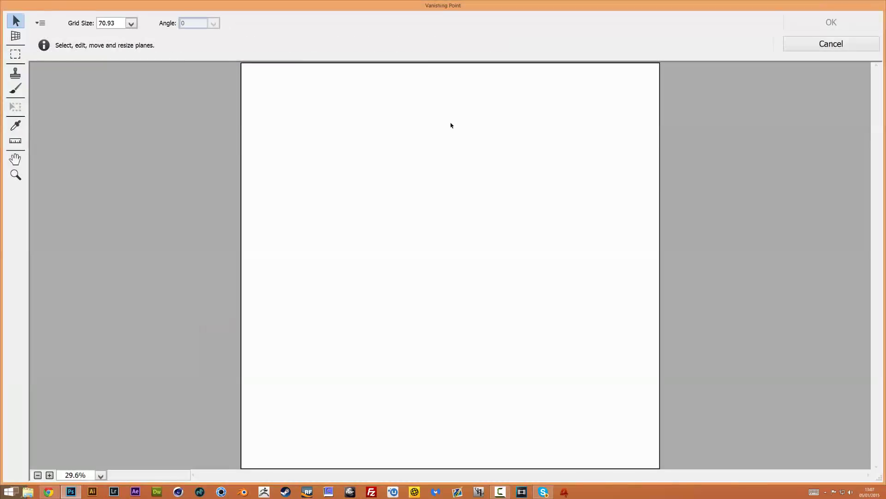
click(16, 73)
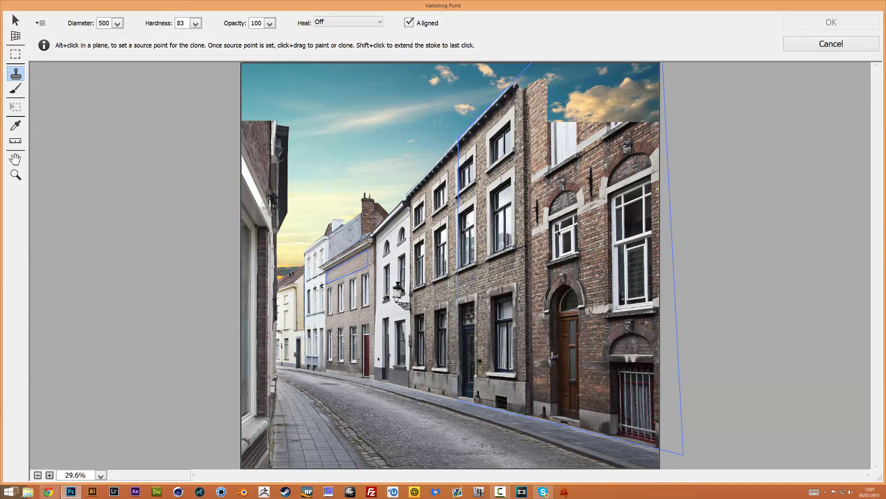
key(alt)
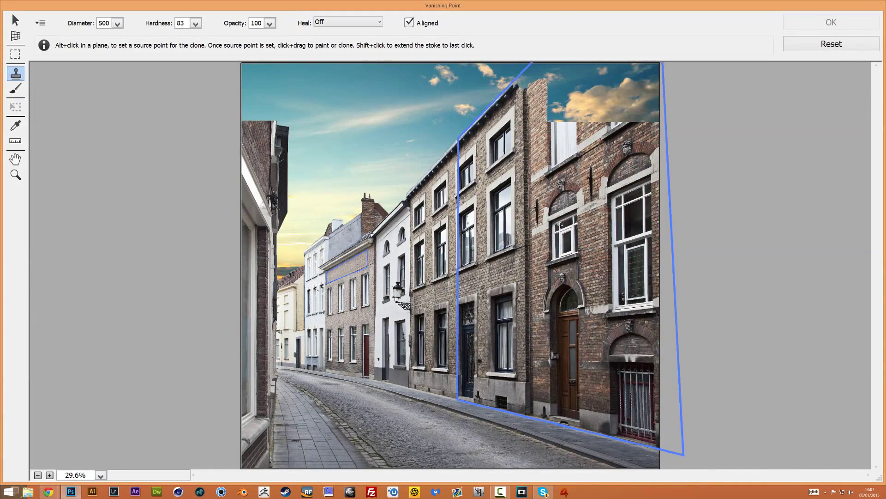
alt+click(566, 226)
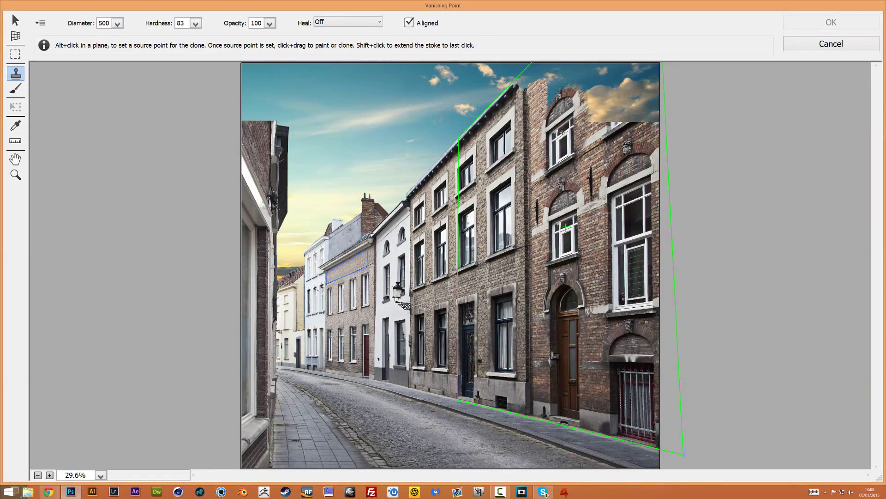
key(Return)
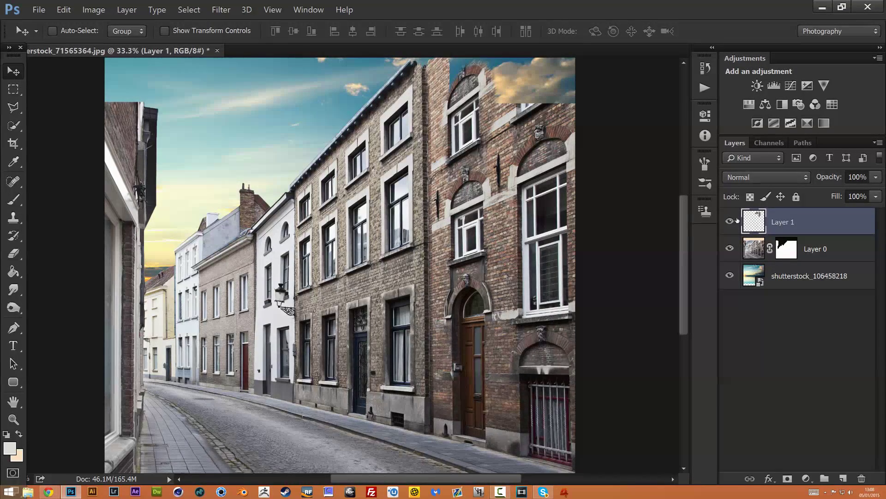
Hide Layer 1, move it below Layer 0, and select Layer 0
click(730, 221)
drag(796, 221, 793, 258)
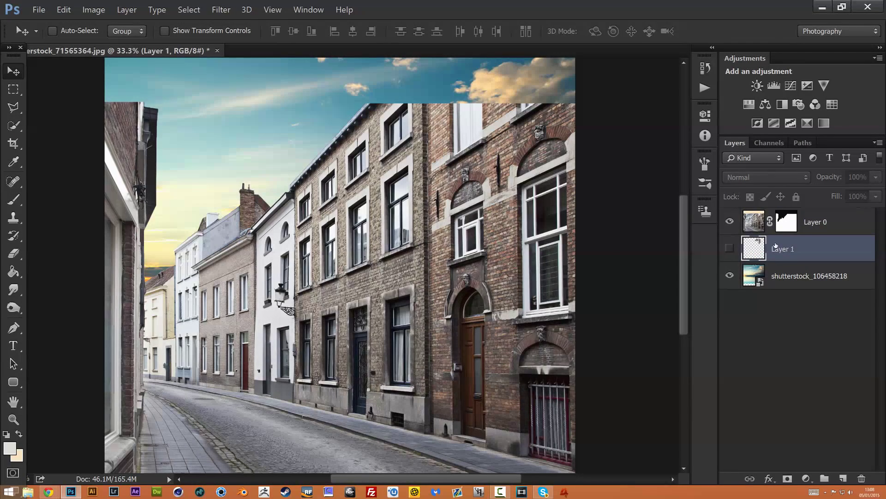
click(827, 226)
click(729, 248)
click(730, 249)
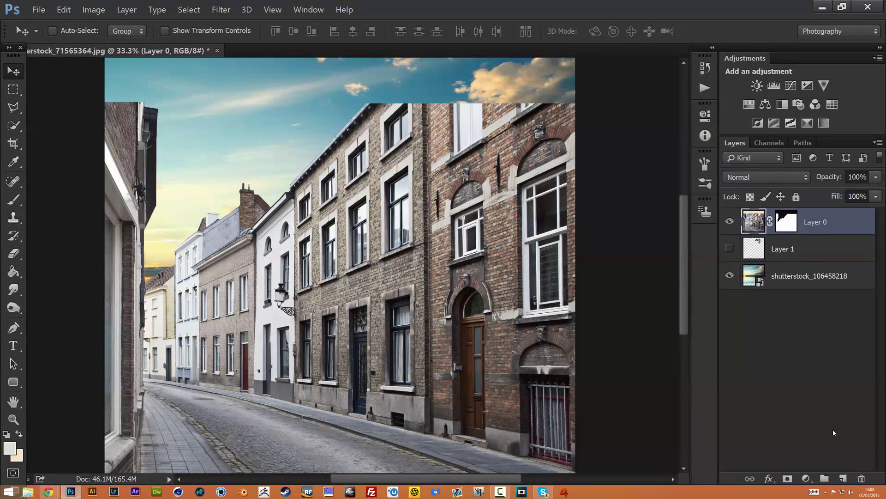
Add the text "ROAD SIGN" on a new layer above Layer 0 and scale it up to 36.88 pt
click(843, 479)
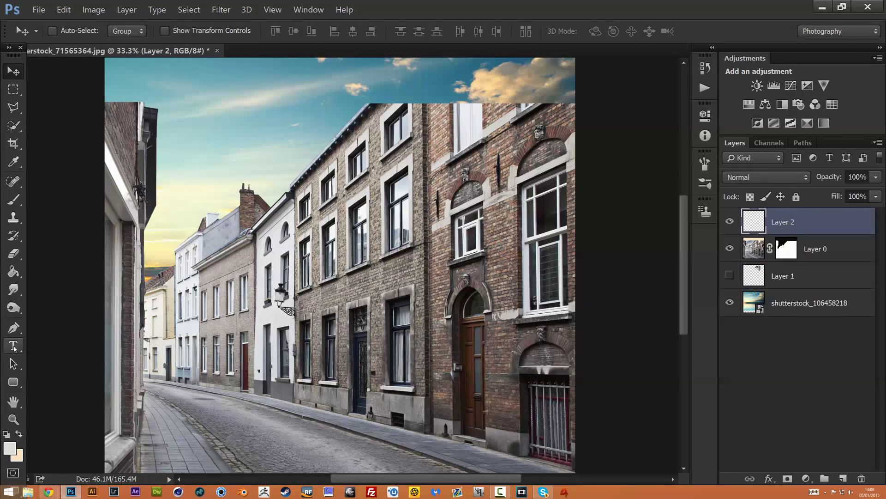
click(14, 345)
click(524, 243)
text(ROAD SIGN)
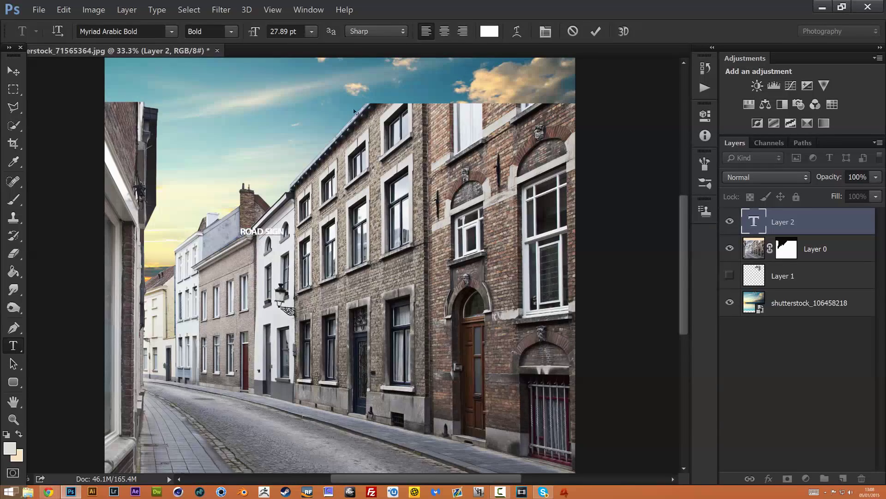
key(ctrl+Return)
key(ctrl+t)
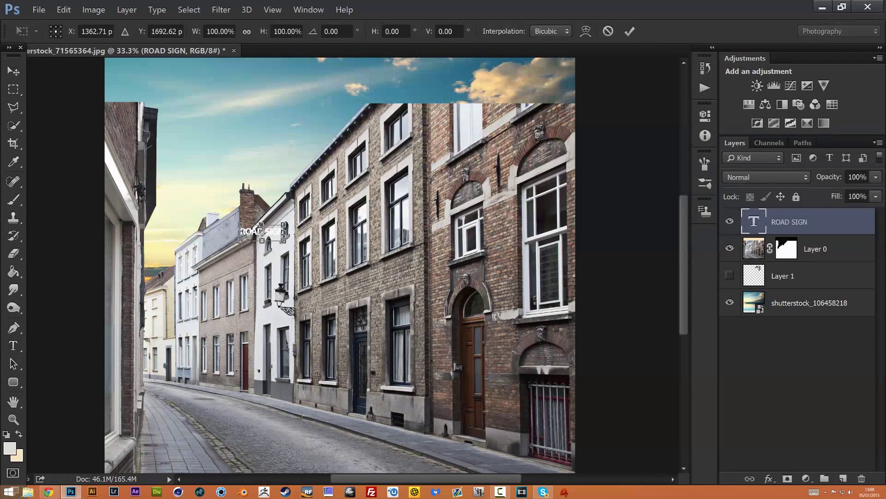
drag(284, 225, 230, 227)
key(Return)
Change the wording of the text layer to "WALL TEXT"
key(t)
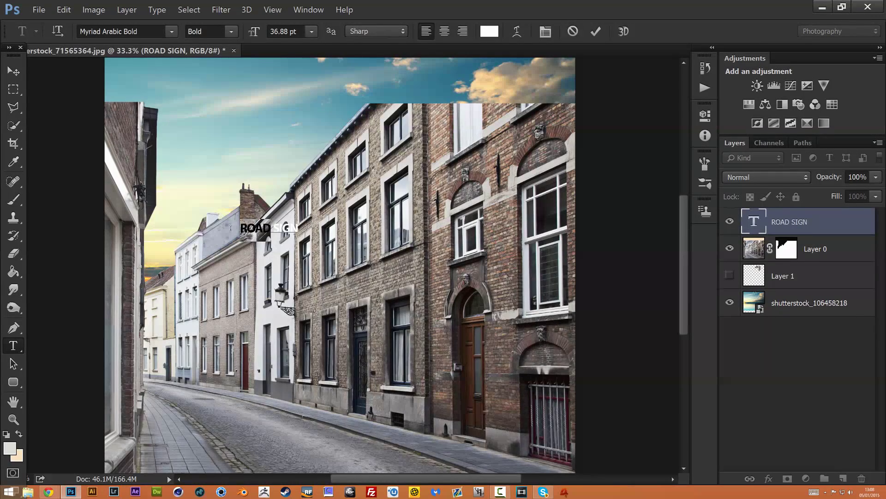
text(WALL)
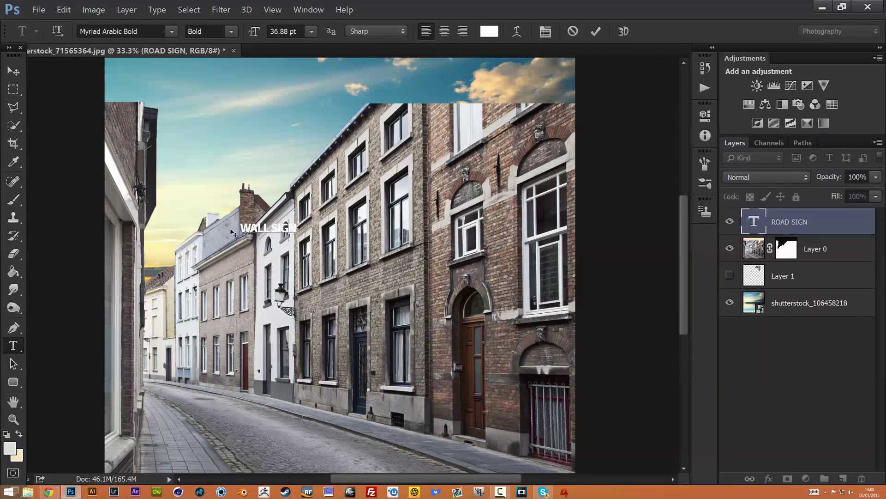
key(BackSpace)
key(BackSpace)
key(BackSpace)
key(BackSpace)
text(TEXT)
Scale the WALL TEXT lettering up several times and move it down over the middle of the building row
click(10, 65)
key(ctrl+t)
drag(298, 219, 469, 153)
key(Return)
drag(432, 183, 412, 263)
Convert the WALL TEXT layer to a Smart Object and rasterize it
right_click(785, 221)
click(837, 218)
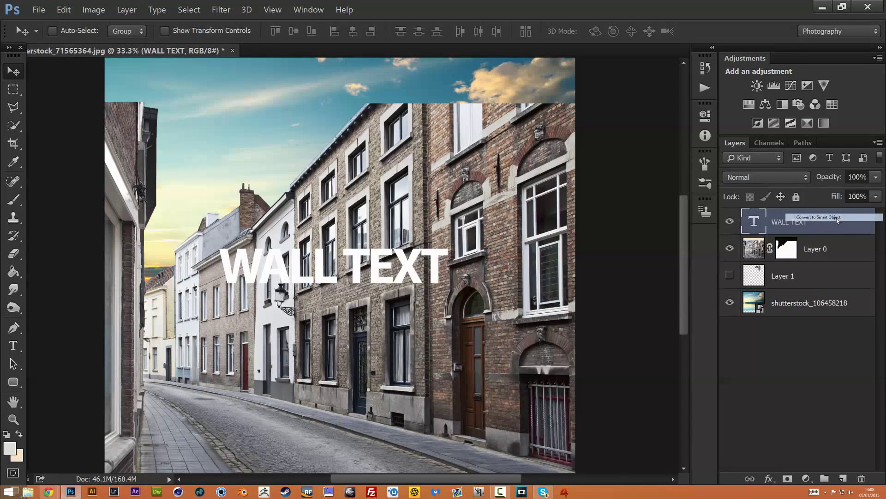
click(72, 9)
click(71, 8)
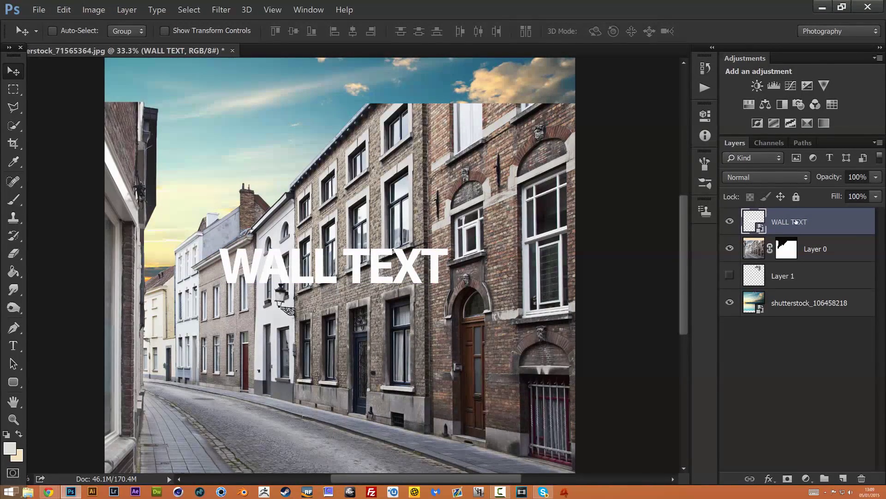
right_click(796, 221)
click(758, 288)
Copy the entire contents of the WALL TEXT layer, deselect, and hide that layer
key(ctrl+a)
key(ctrl+c)
key(ctrl+d)
click(730, 221)
Add a new empty layer directly above Layer 0 and open Vanishing Point on it
click(814, 249)
click(843, 478)
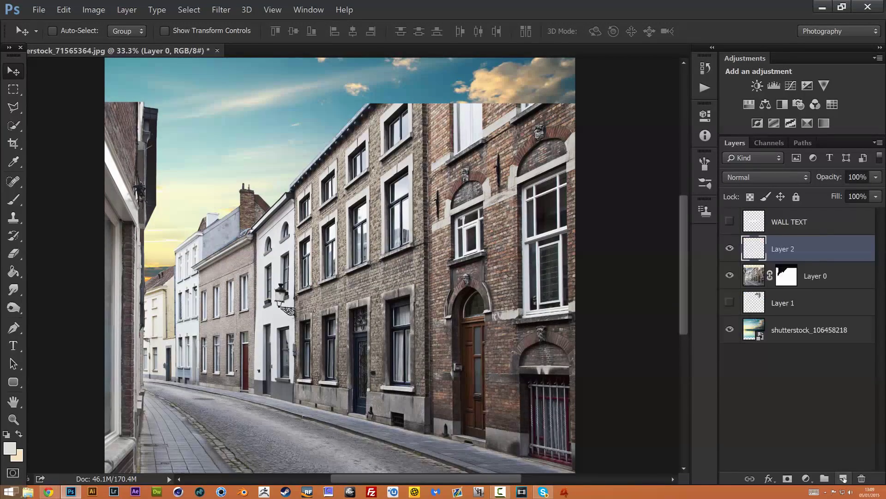
click(221, 10)
click(248, 76)
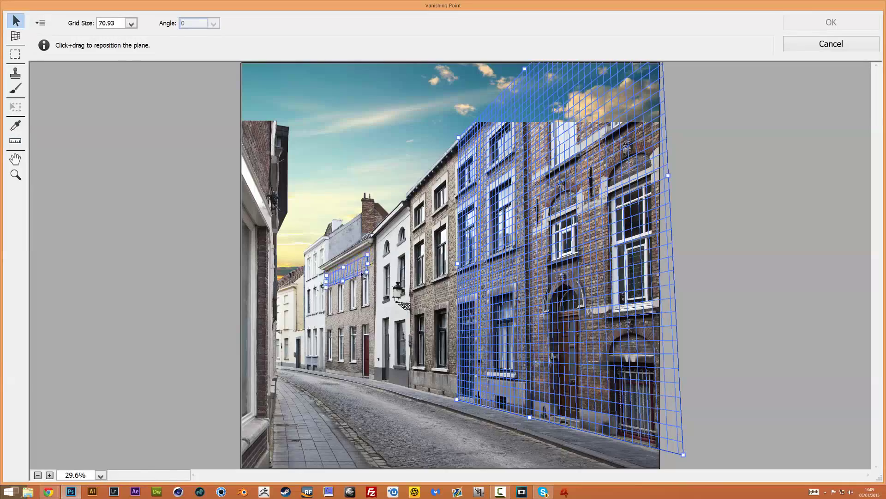
Move the small perspective plane off the distant brick facade and down onto the road
drag(362, 274, 358, 375)
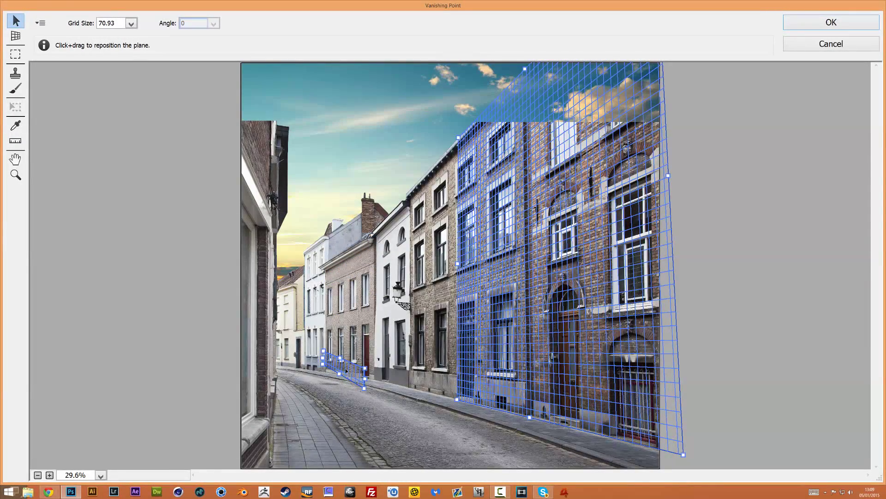
drag(365, 369, 353, 384)
scroll(352, 385, up, 3)
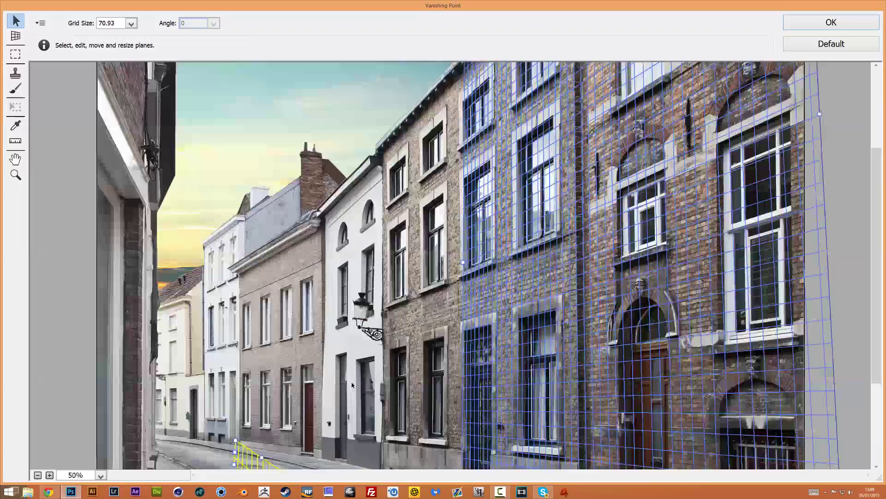
scroll(255, 283, down, 4)
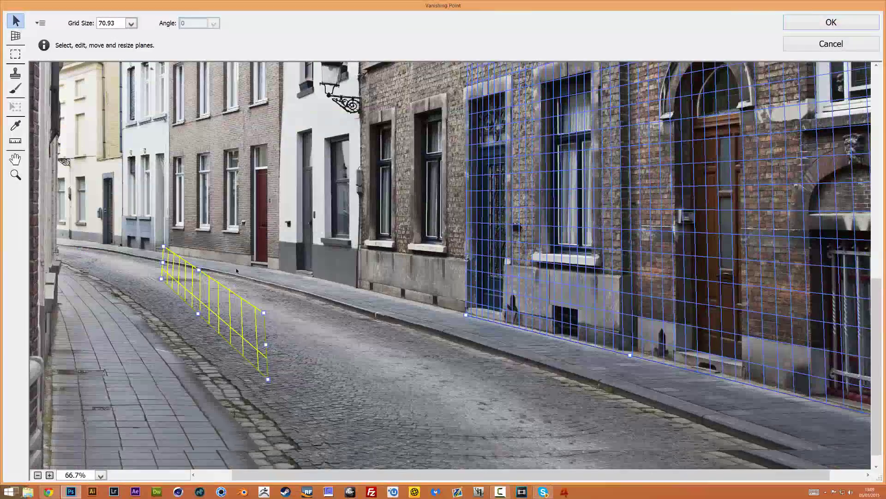
scroll(245, 282, up, 3)
drag(196, 451, 170, 441)
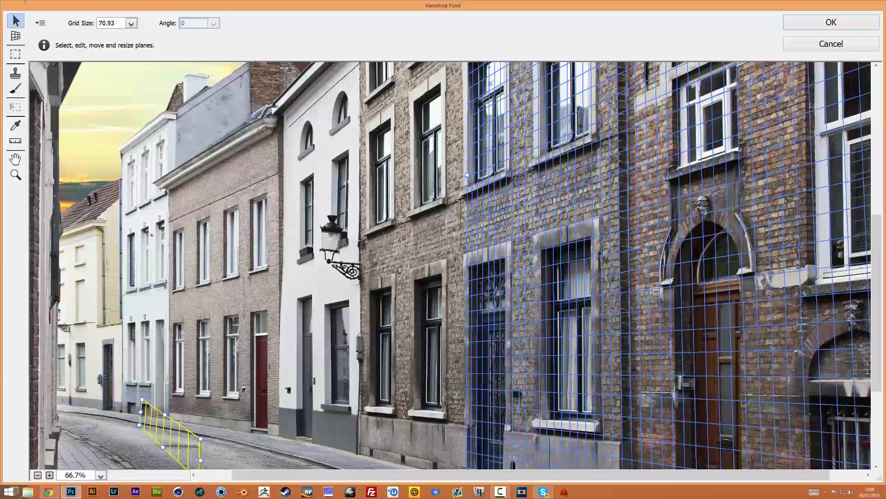
Create a new perspective plane on the distant brick building's facade, between its cornice and the upper windows
click(15, 36)
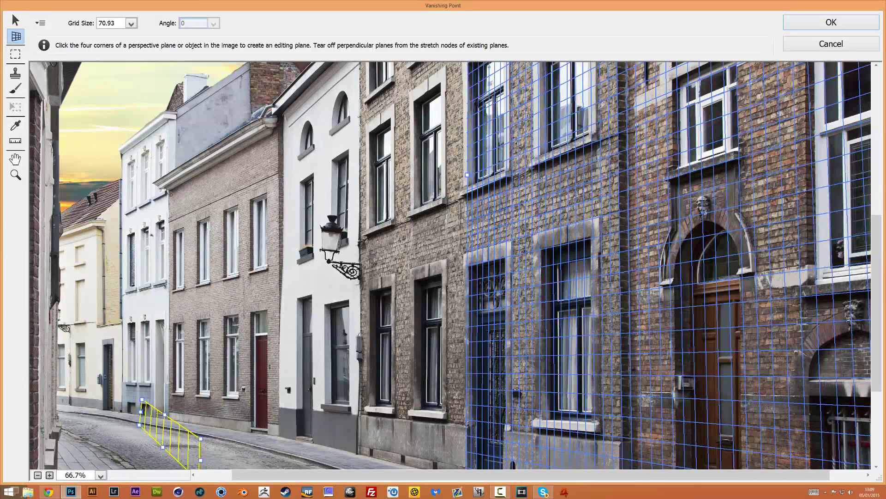
click(171, 194)
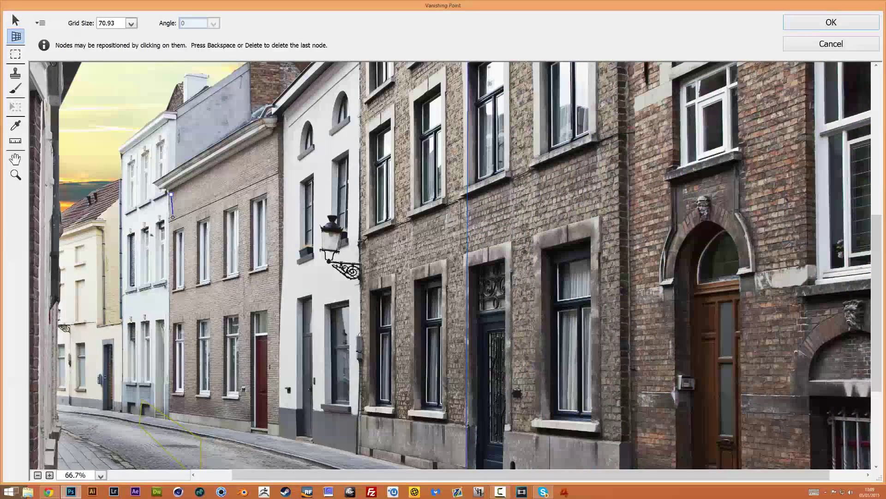
click(274, 187)
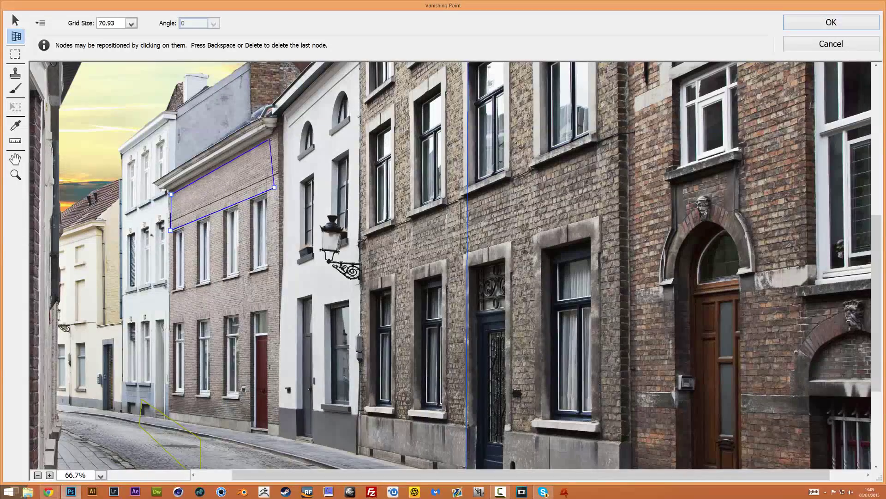
click(274, 138)
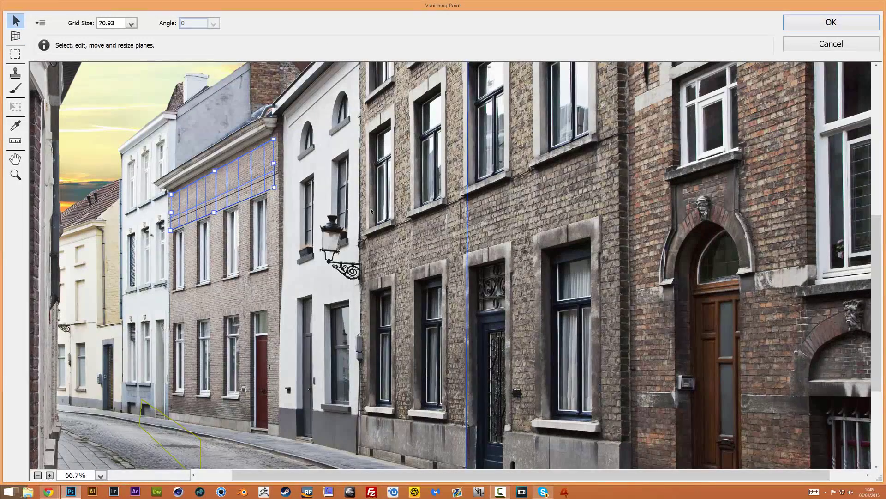
Paste the copied WALL TEXT into Vanishing Point and move the floating lettering down over the middle of the street scene
key(m)
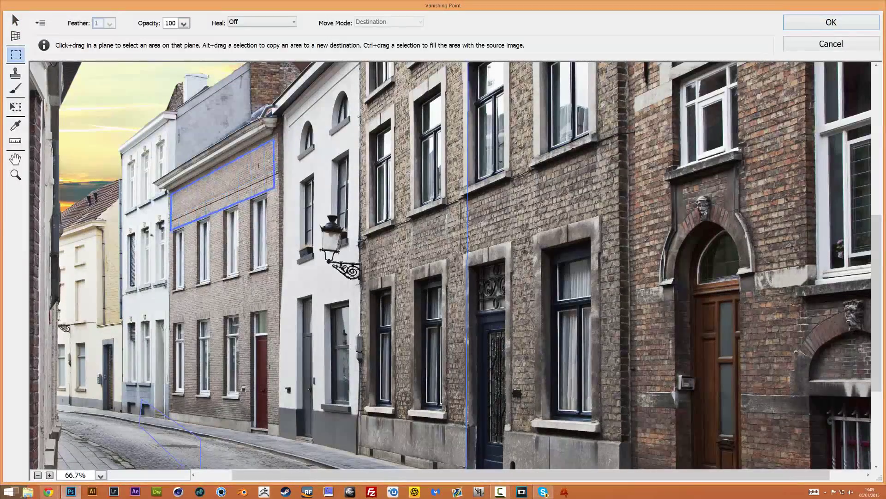
scroll(364, 137, down, 2)
key(ctrl+v)
scroll(363, 137, down, 1)
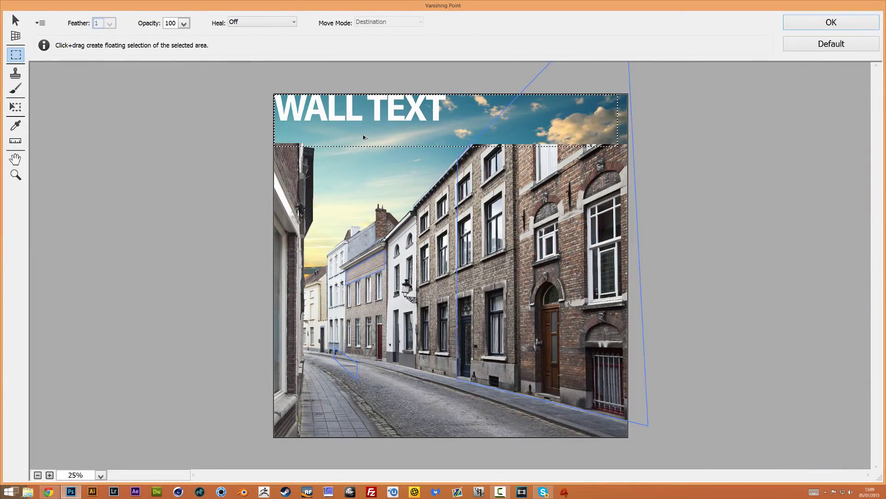
drag(341, 112, 296, 238)
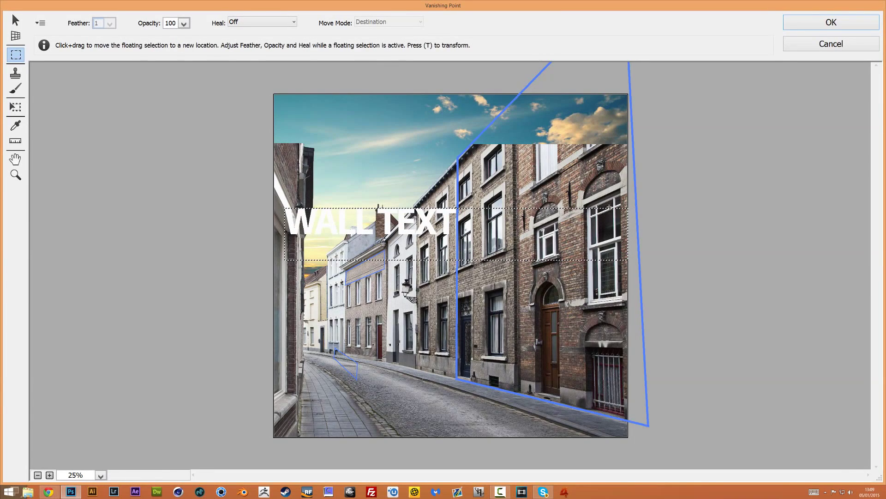
drag(406, 220, 410, 233)
click(234, 23)
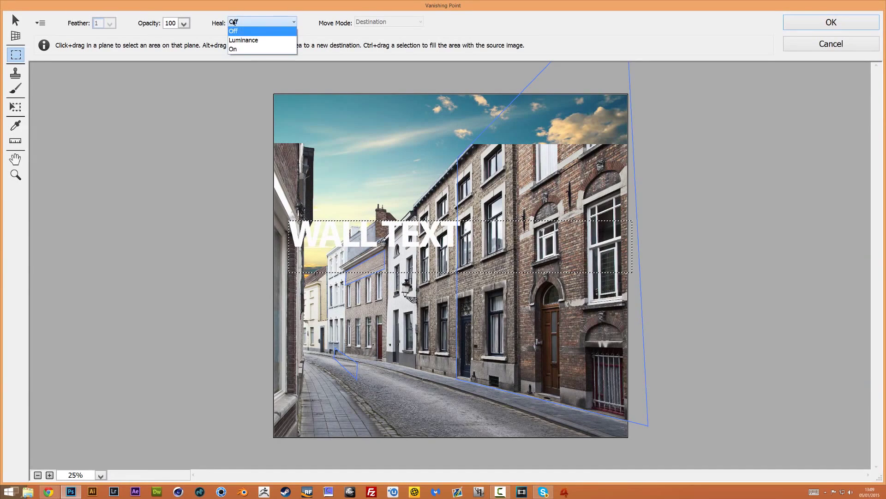
click(241, 22)
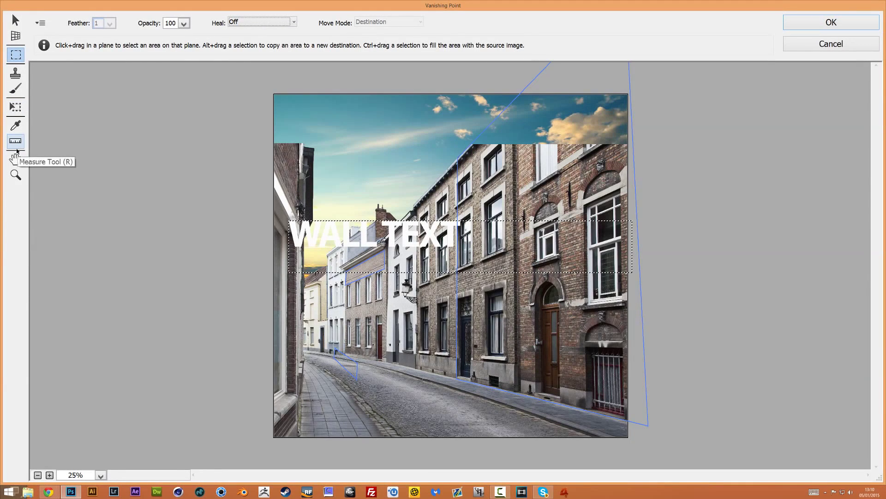
click(20, 146)
click(16, 21)
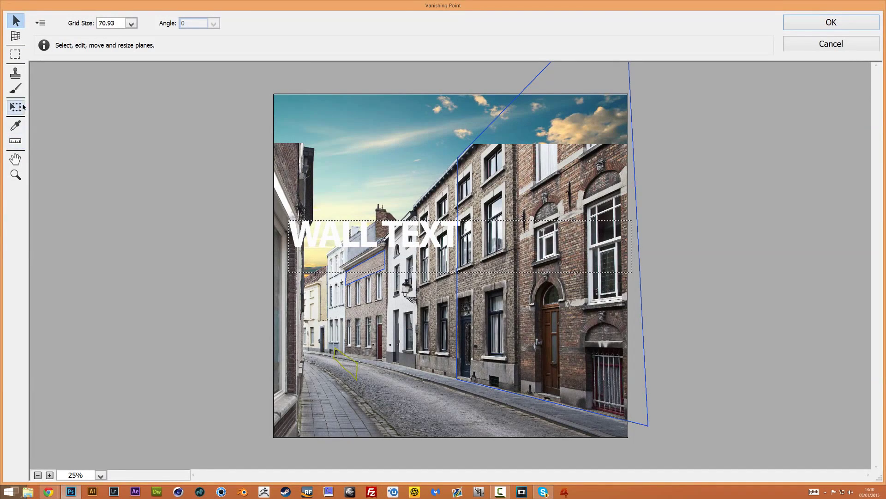
Scale down the floating lettering with the Transform tool and place it in the perspective plane on the distant brick facade
click(15, 107)
drag(288, 221, 368, 267)
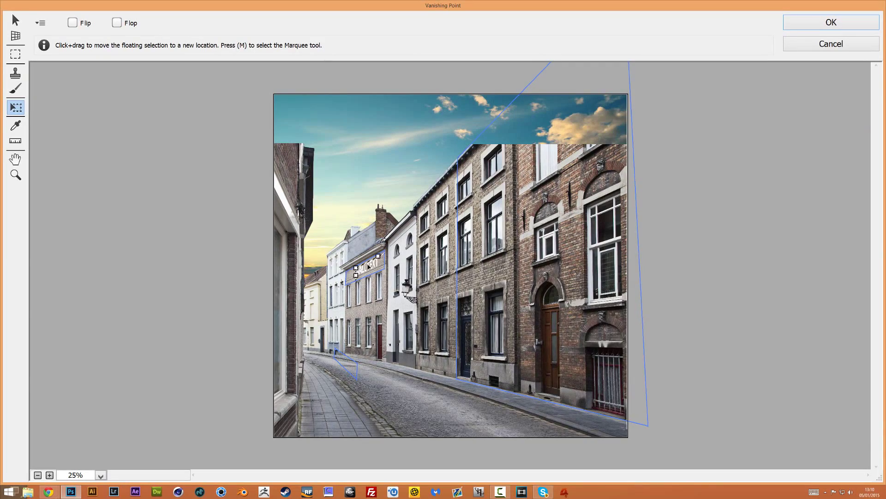
scroll(363, 253, up, 1)
scroll(363, 253, up, 2)
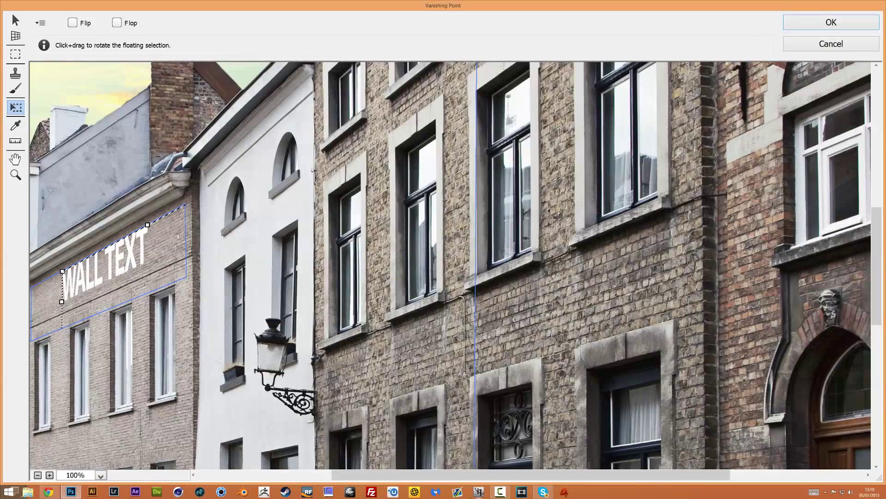
Adjust the lettering's size and position to fill the facade strip below the cornice, and apply Vanishing Point
drag(531, 475, 464, 475)
drag(201, 271, 175, 299)
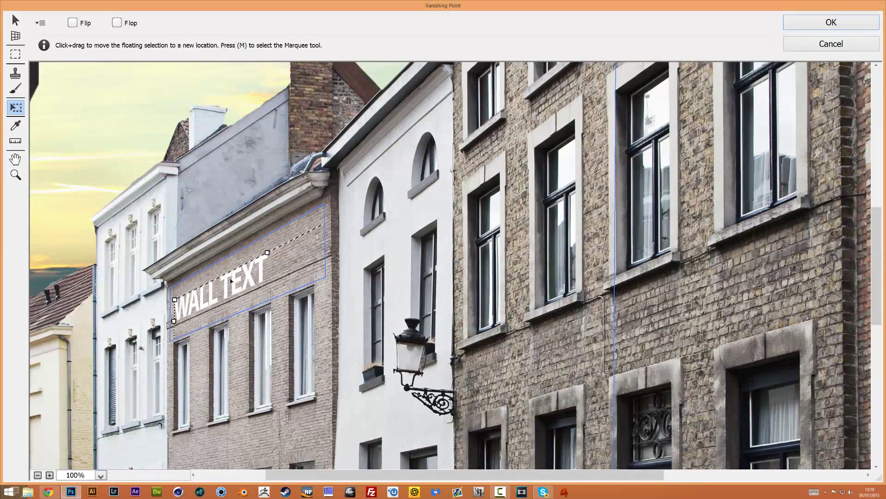
drag(257, 269, 251, 267)
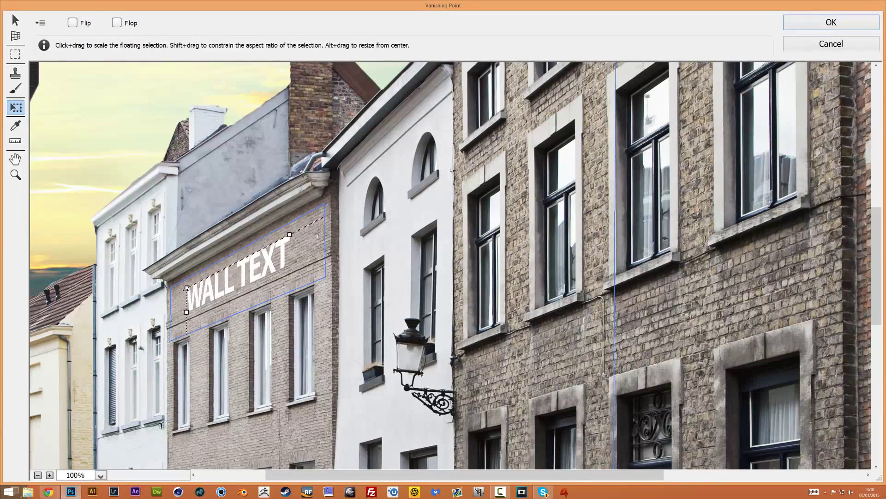
drag(215, 292, 228, 287)
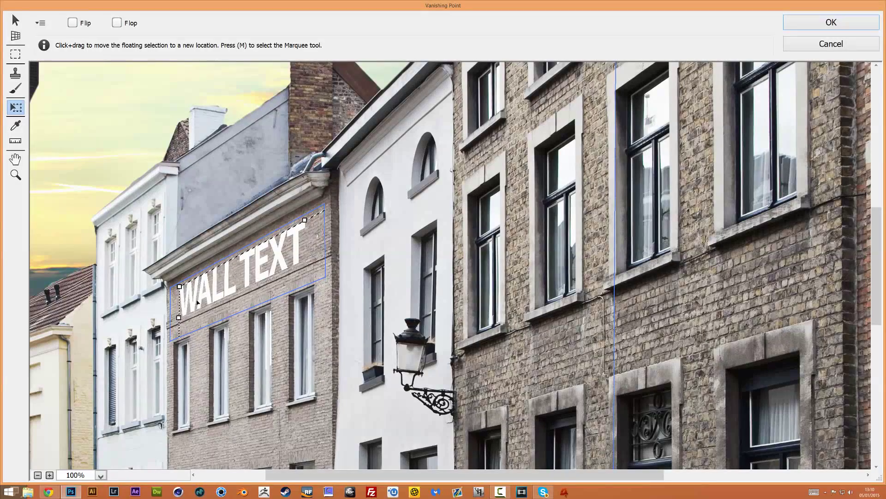
click(812, 26)
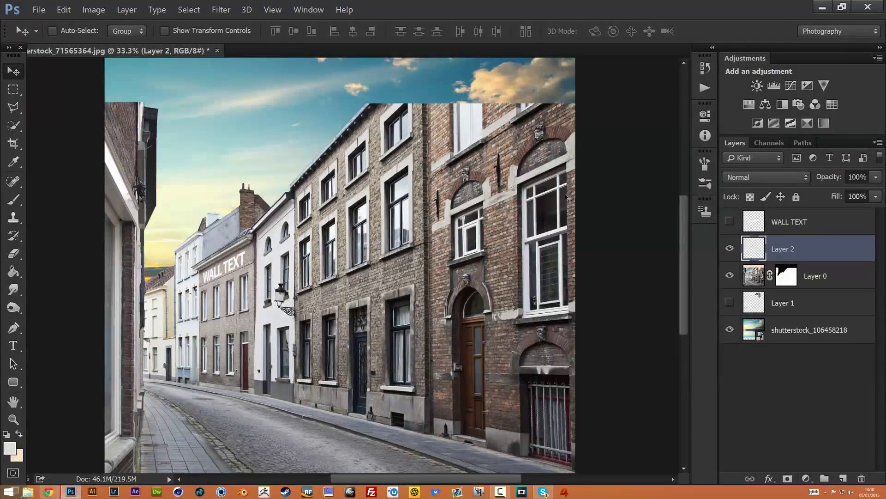
Examine the placed WALL TEXT lettering on the brick facade up close
key(ctrl+plus)
key(ctrl+plus)
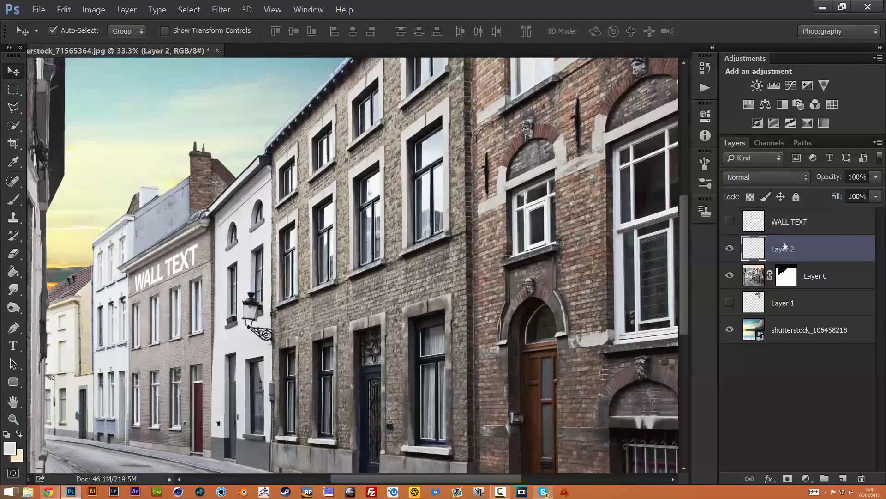
key(ctrl+minus)
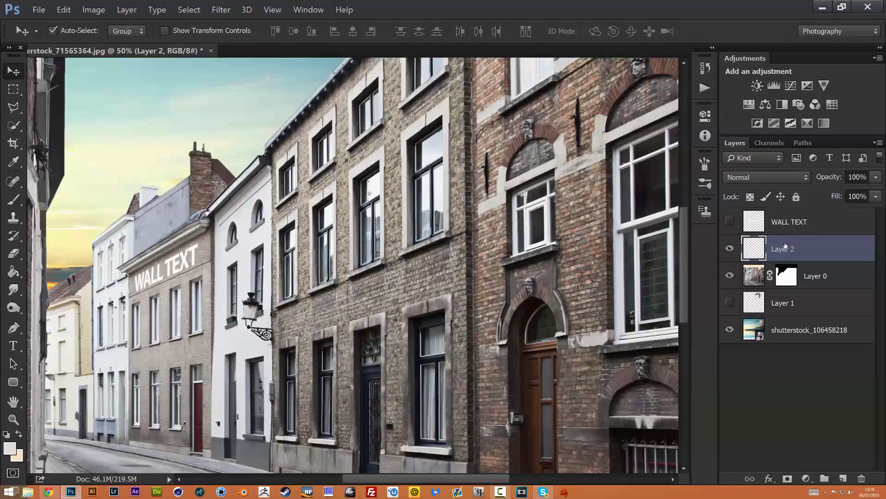
scroll(446, 475, left, 5)
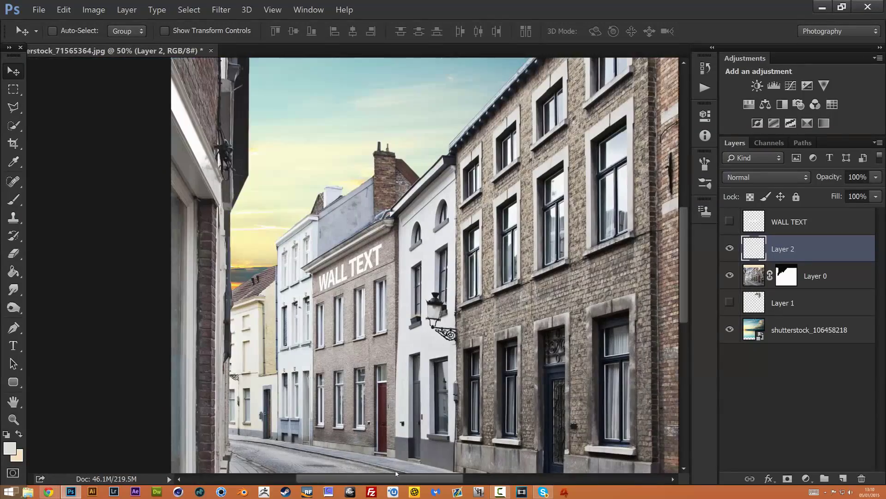
key(ctrl+plus)
key(ctrl+plus)
key(ctrl+plus)
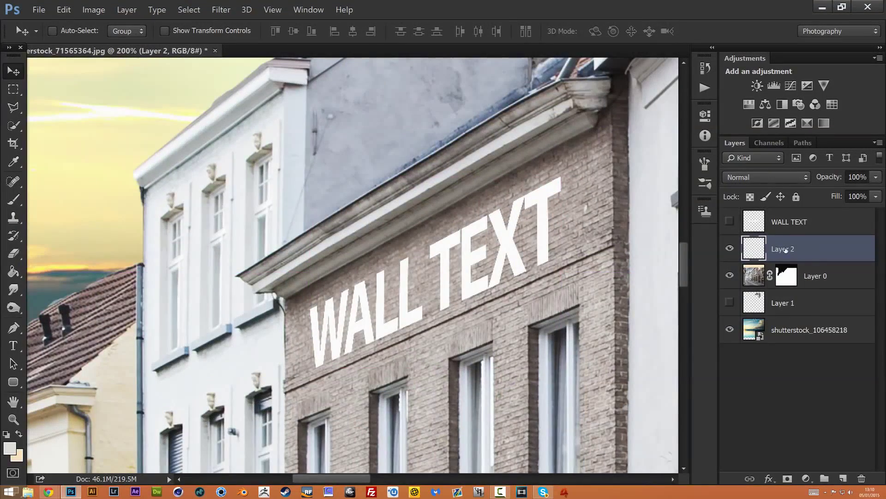
Blend Layer 2 into the bricks by splitting the Blend If underlying-layer black slider to 0 / 255
double_click(834, 244)
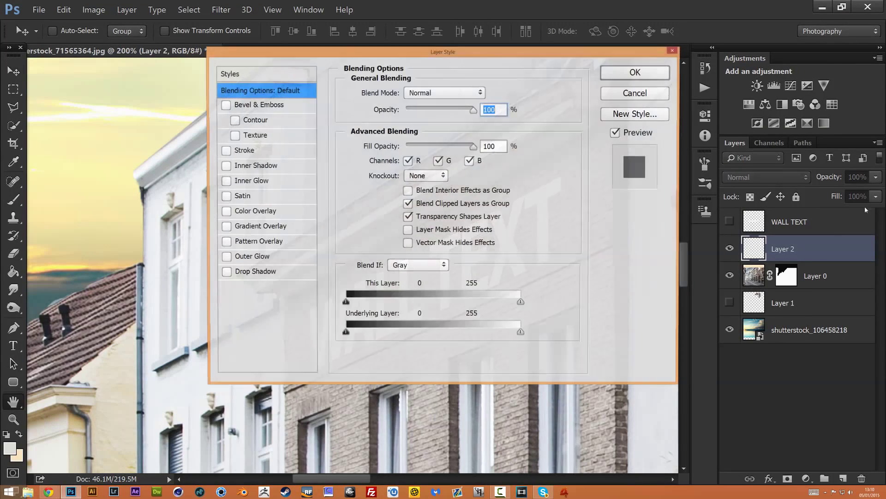
drag(276, 52, 431, 57)
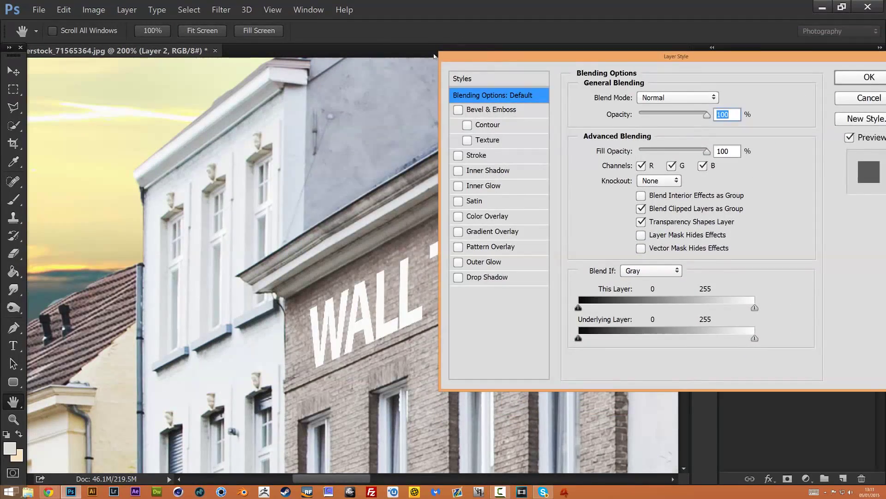
drag(491, 66, 425, 67)
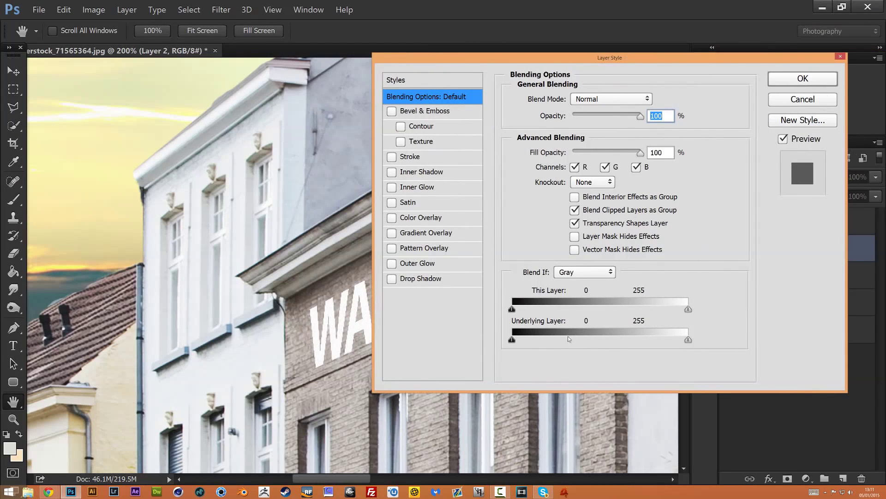
key(alt)
drag(513, 341, 688, 340)
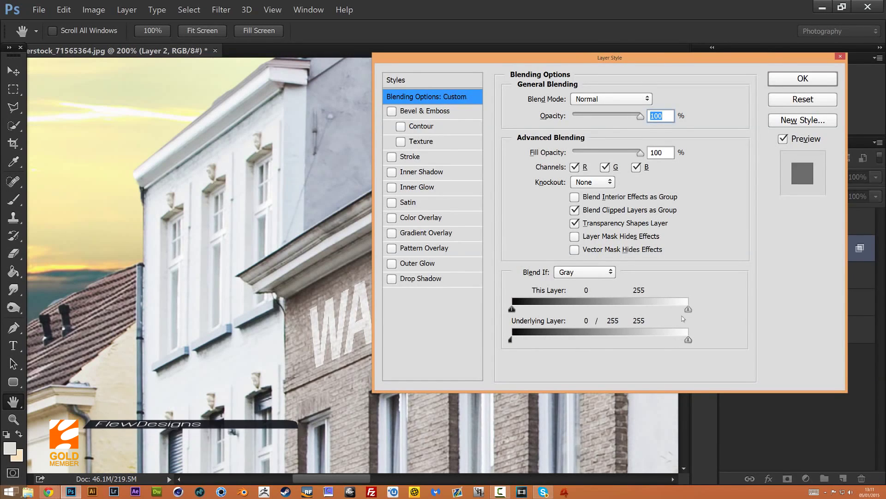
drag(572, 63, 709, 73)
mouse_move(823, 349)
mouse_down()
mouse_move(693, 347)
mouse_move(802, 339)
mouse_move(818, 346)
mouse_move(647, 347)
mouse_move(823, 347)
mouse_up()
Add an Inner Shadow with global light off, angle -174°, distance 1 px, size 0 px and opacity below 50%
click(544, 182)
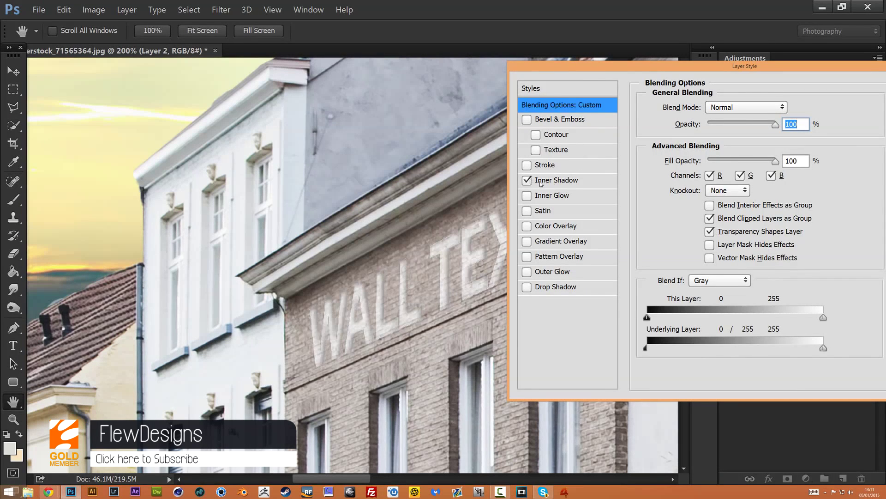
drag(744, 66, 763, 67)
click(793, 148)
drag(726, 142, 711, 172)
drag(723, 205, 702, 206)
mouse_move(720, 170)
mouse_down()
mouse_move(722, 155)
mouse_move(709, 154)
mouse_up()
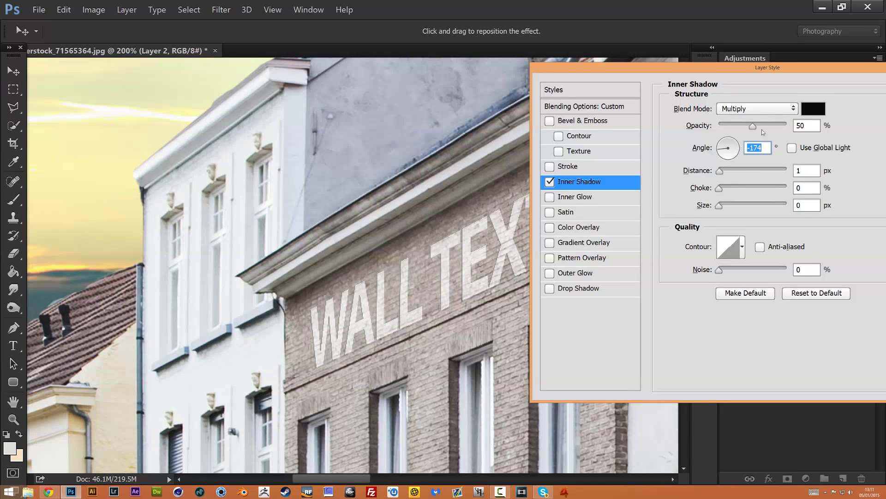
drag(756, 128, 737, 130)
Add Bevel & Emboss to Layer 2 with depth 83%, global light off, angle -170° and altitude 32°
click(551, 123)
click(583, 121)
drag(729, 145, 729, 145)
click(756, 244)
drag(731, 241, 727, 248)
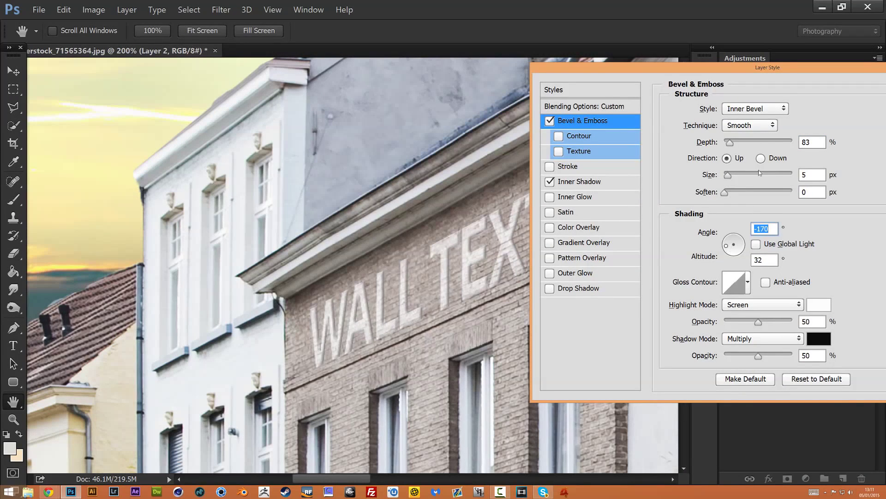
Set the bevel's technique to Chisel Hard and its style to Outer Bevel
click(761, 125)
click(760, 139)
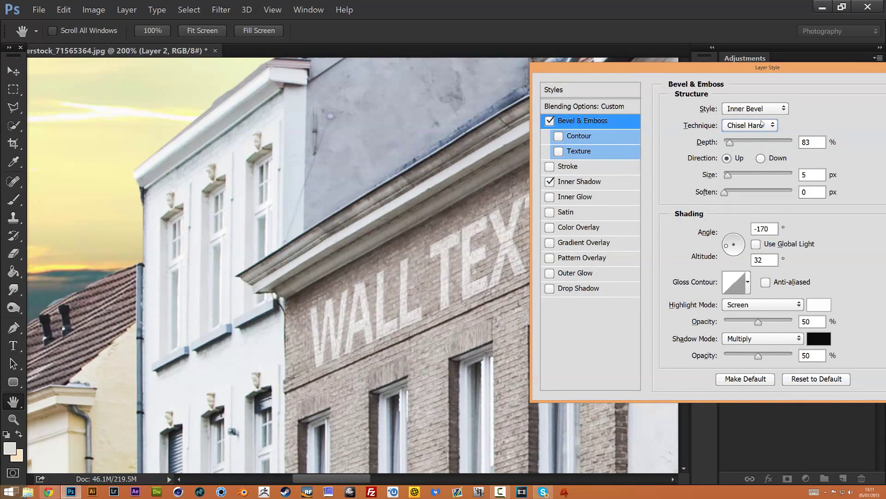
click(752, 111)
click(751, 117)
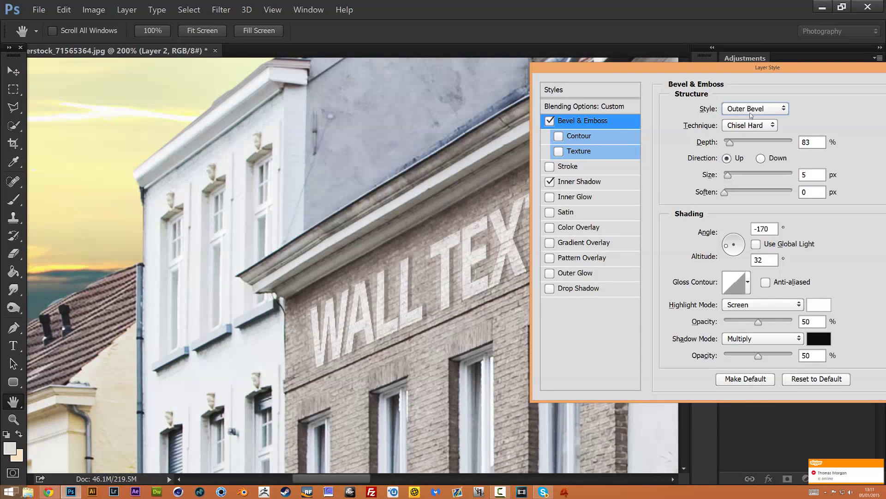
Set the bevel's depth to 52%, size to 2 px and shadow opacity to 83%, and apply the layer style
drag(728, 142, 732, 143)
drag(728, 174, 728, 178)
drag(734, 143, 728, 148)
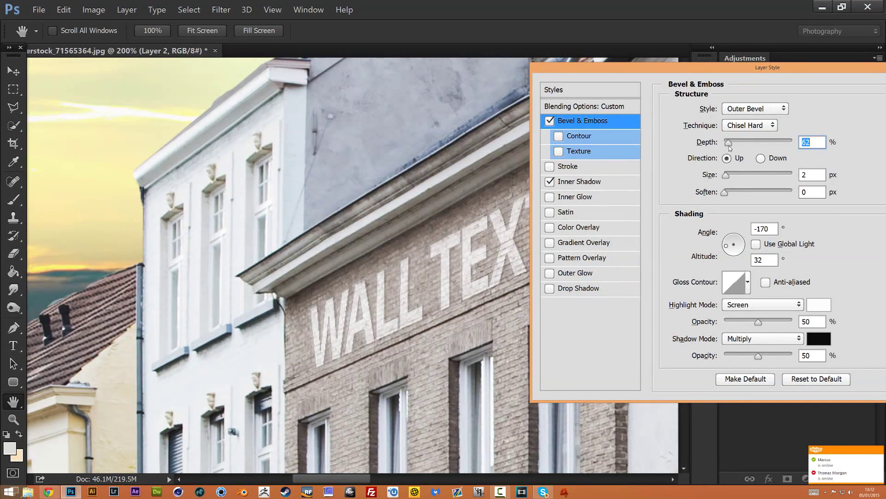
drag(726, 174, 727, 177)
drag(758, 355, 782, 356)
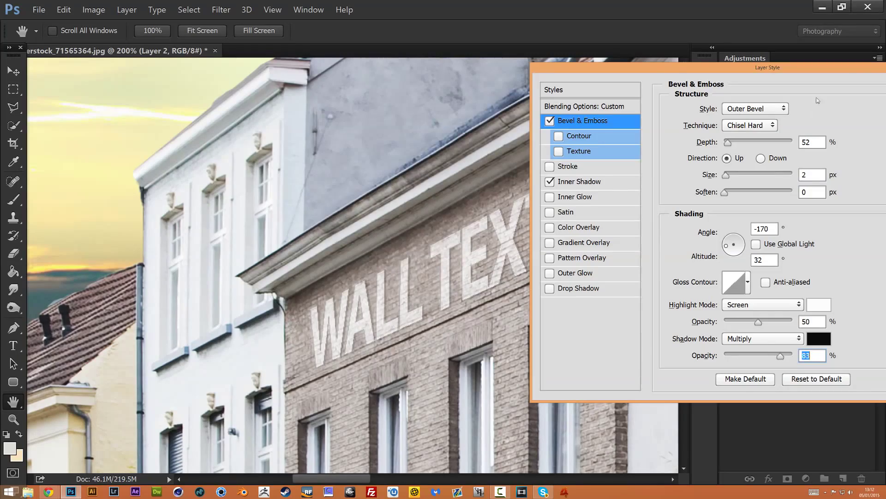
drag(837, 71, 519, 79)
click(668, 103)
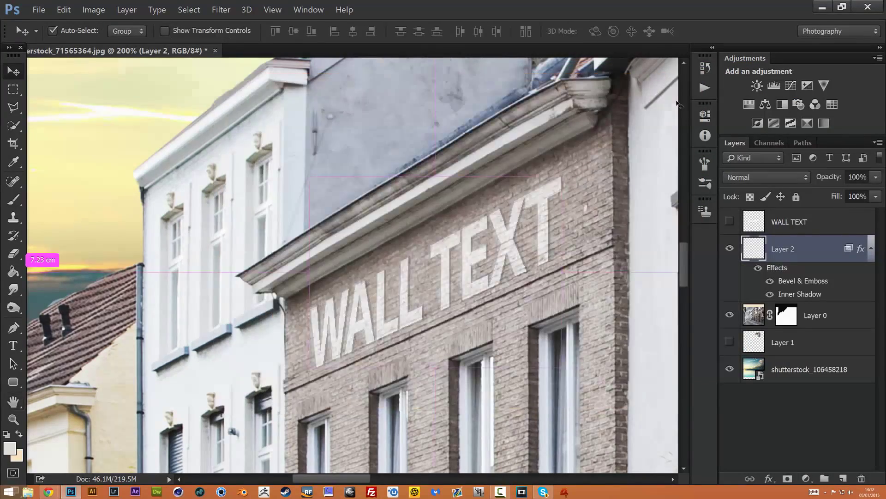
Examine how the styled lettering blends into the facade, both up close and within the whole street image
key(ctrl+minus)
key(ctrl+minus)
key(ctrl+minus)
key(ctrl+minus)
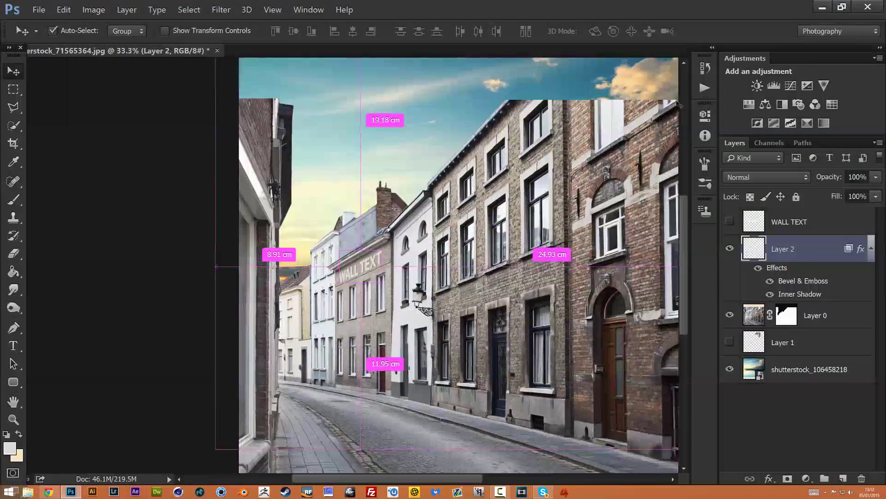
key(ctrl+plus)
key(ctrl+plus)
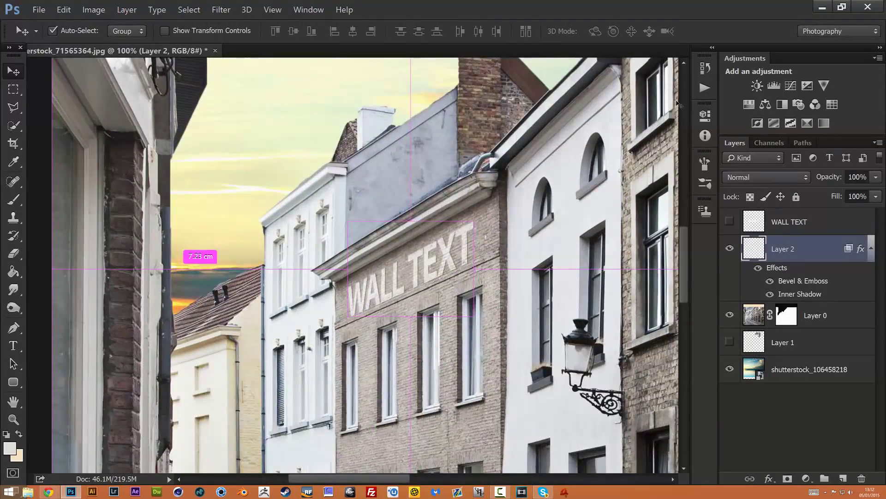
key(ctrl+minus)
key(ctrl+minus)
key(ctrl+plus)
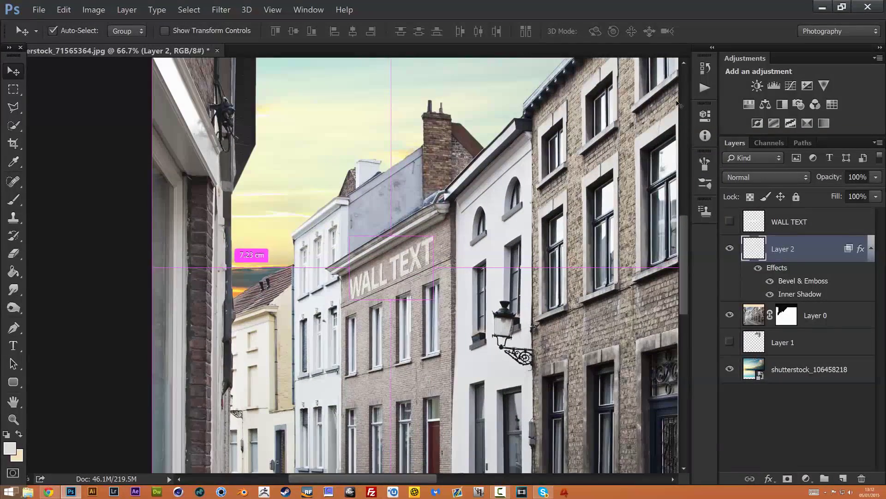
key(ctrl+minus)
key(ctrl+minus)
key(ctrl+minus)
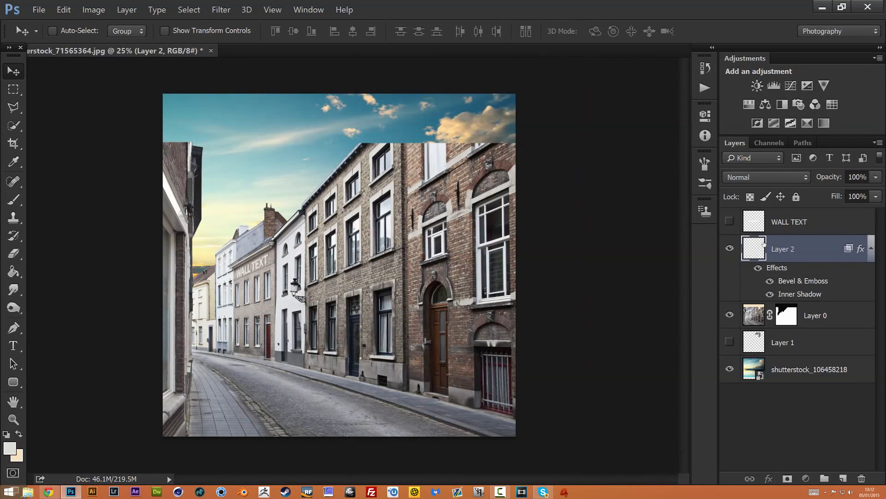
Move Layer 1 directly above Layer 2 in the layer stack
drag(753, 344, 748, 255)
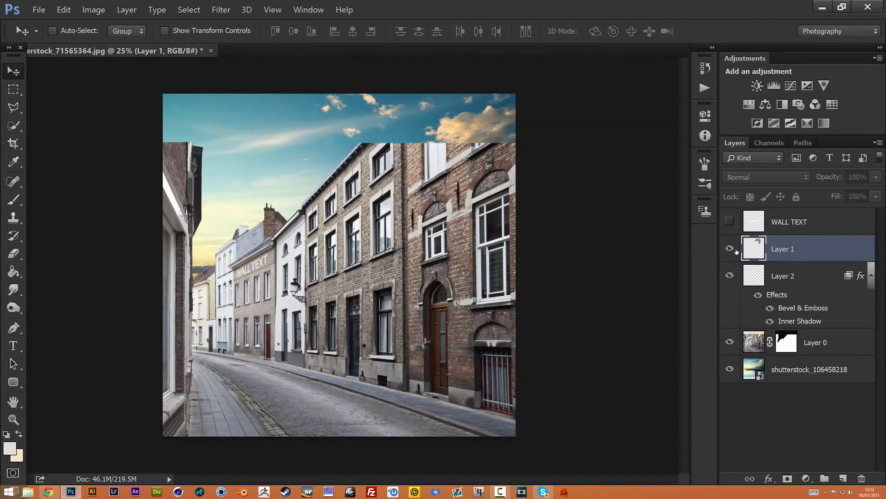